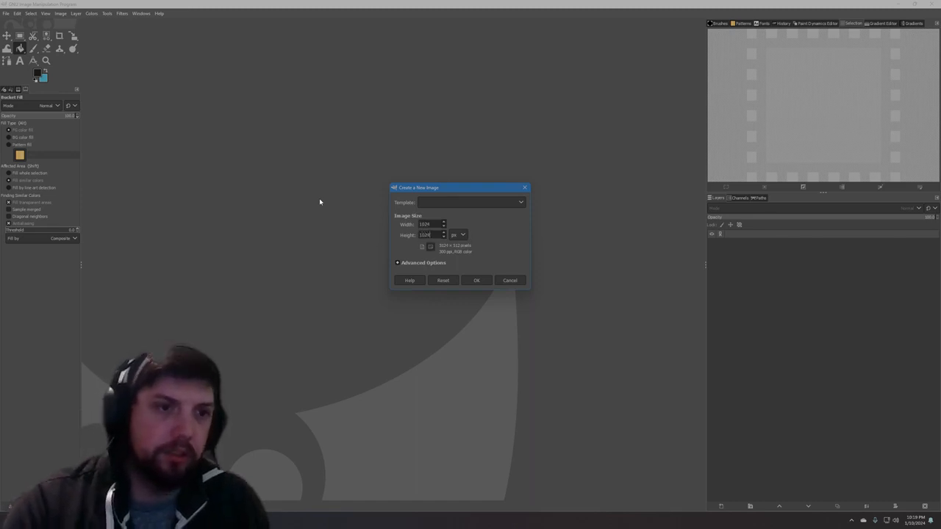
Step: Create a new 1024 × 1024 px image and fill its background with the near-black foreground color
text(024)
click(476, 280)
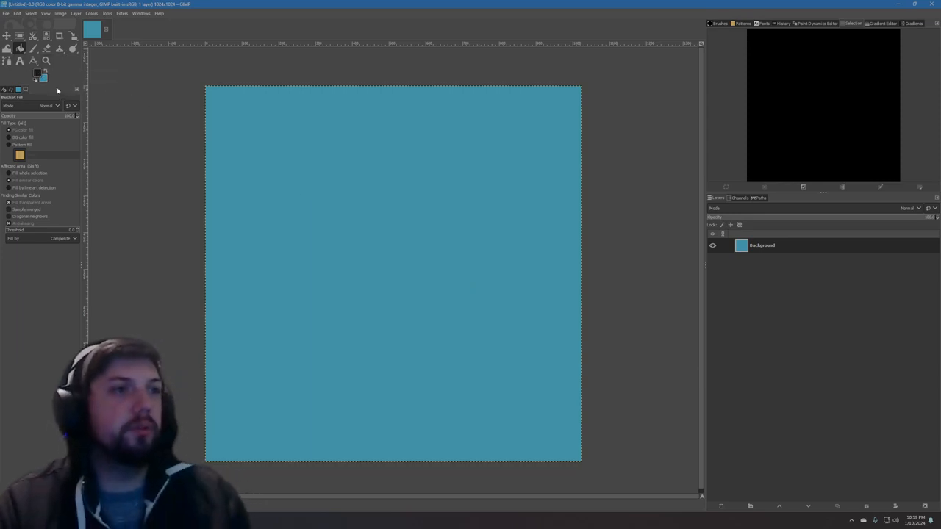
click(38, 76)
click(303, 246)
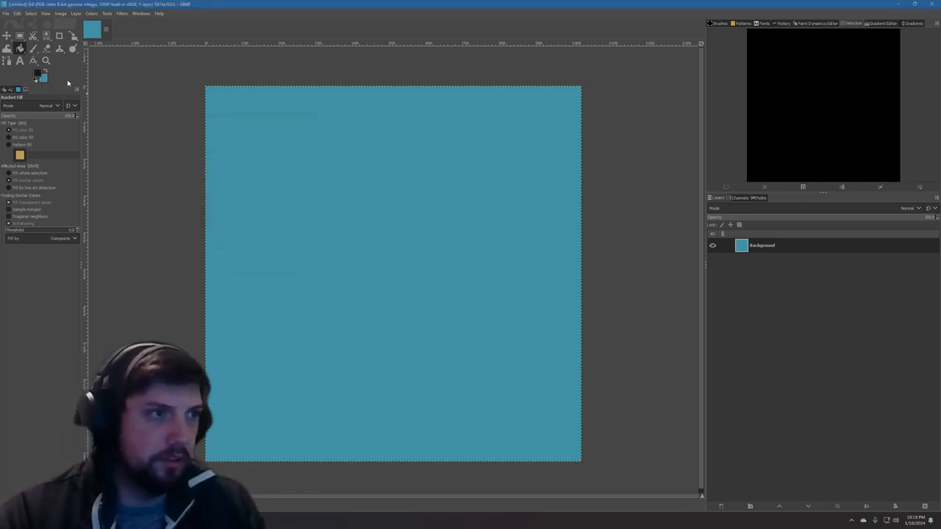
click(408, 182)
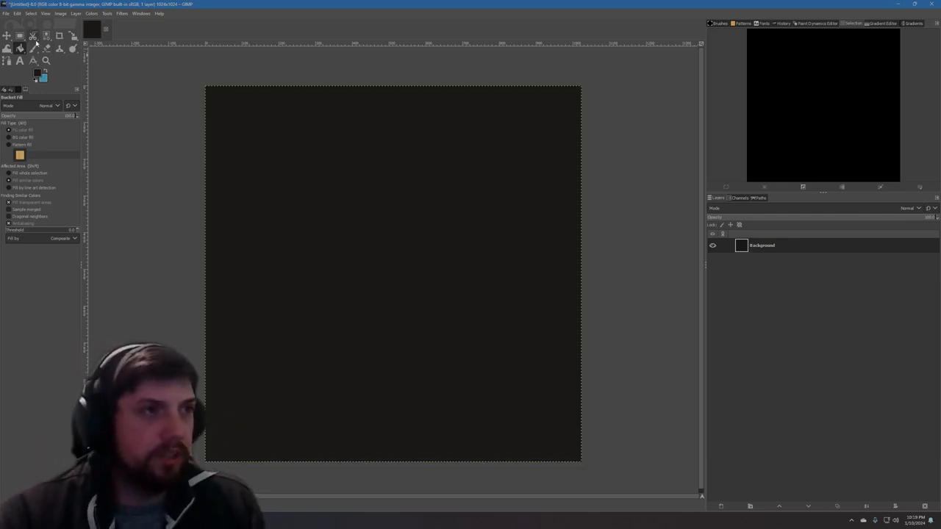
Step: Draw a rectangular selection near the canvas center and set its size to 256 × 256 px
click(20, 35)
drag(311, 139, 438, 321)
key(ctrl+shift+a)
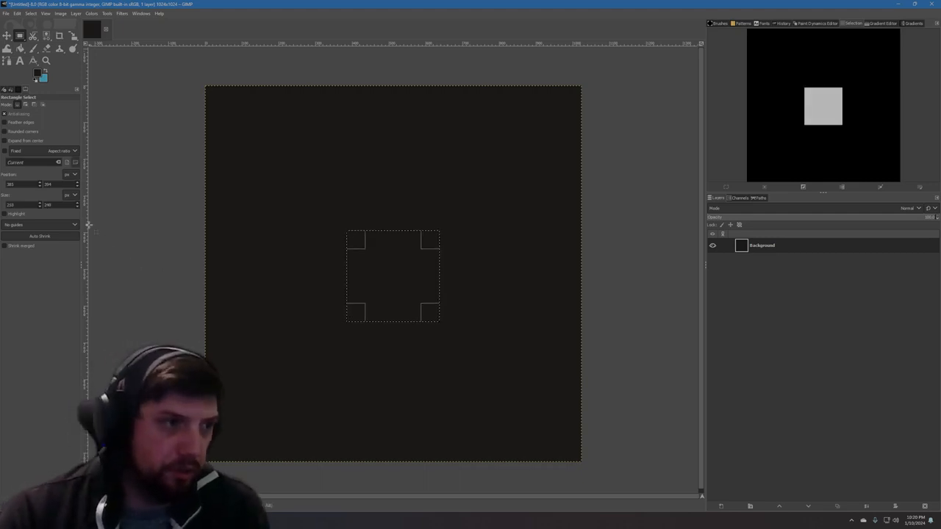
drag(82, 224, 128, 237)
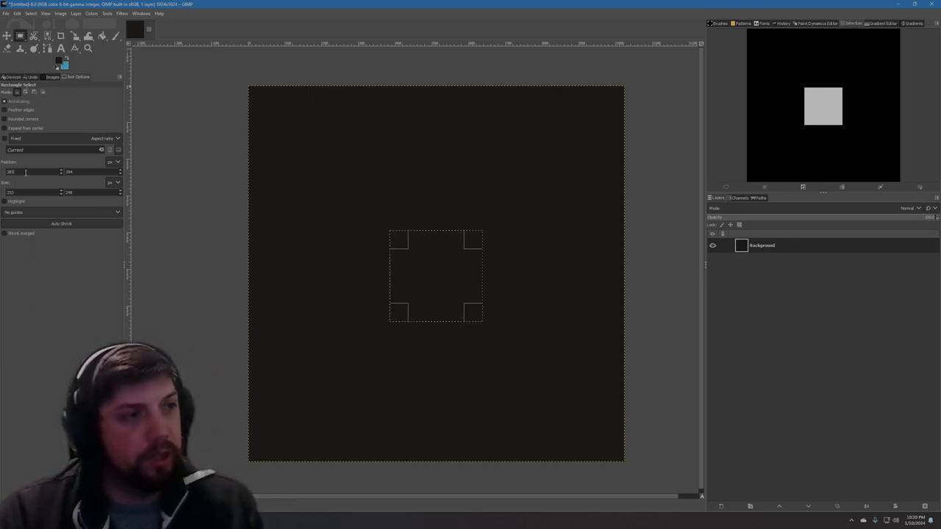
key(Tab)
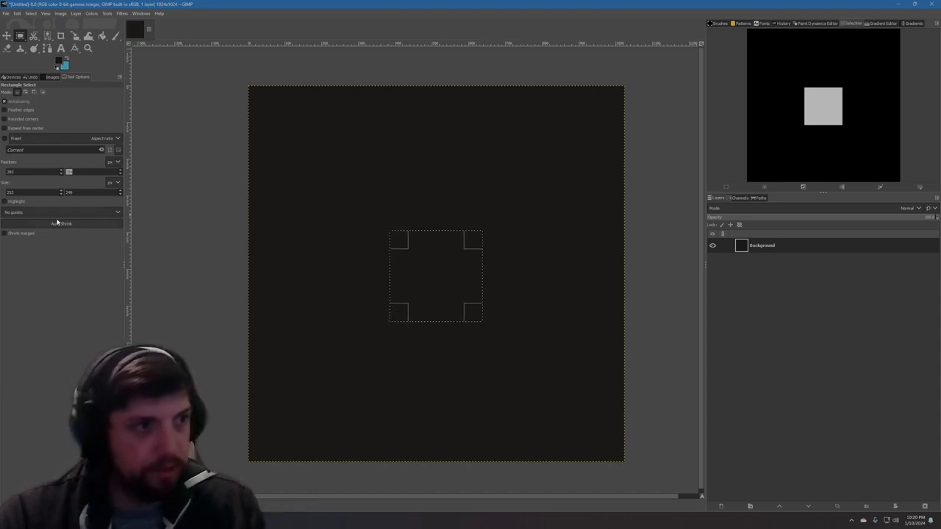
drag(28, 194, 2, 194)
key(Tab)
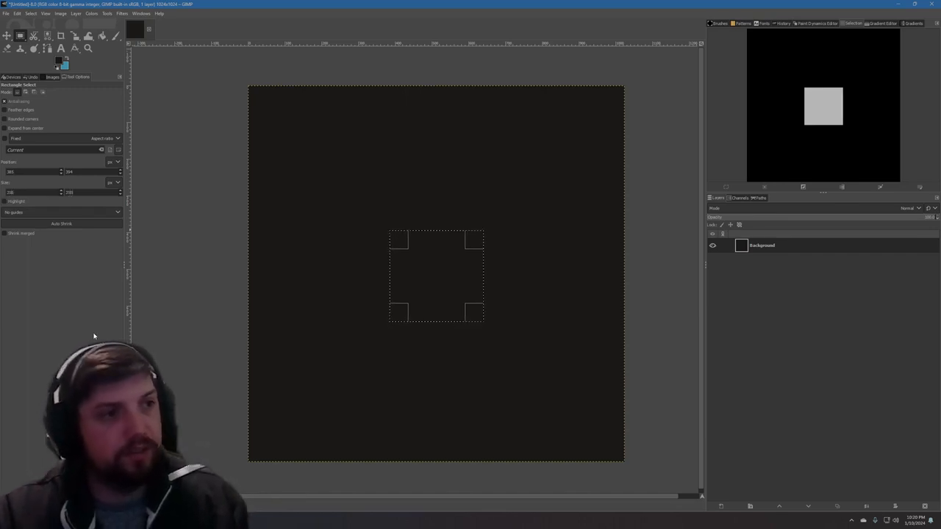
key(Return)
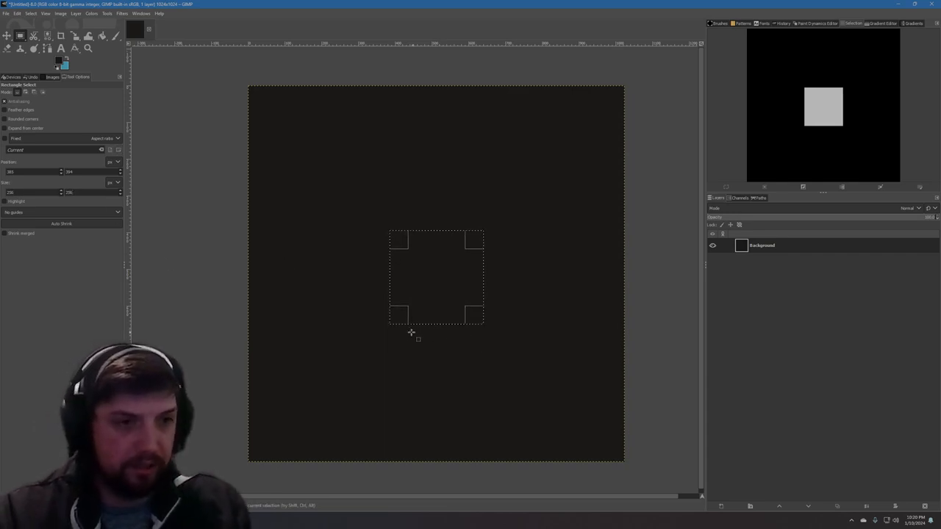
Step: Position the rectangular selection at X 128 px and Y 128 px
double_click(13, 171)
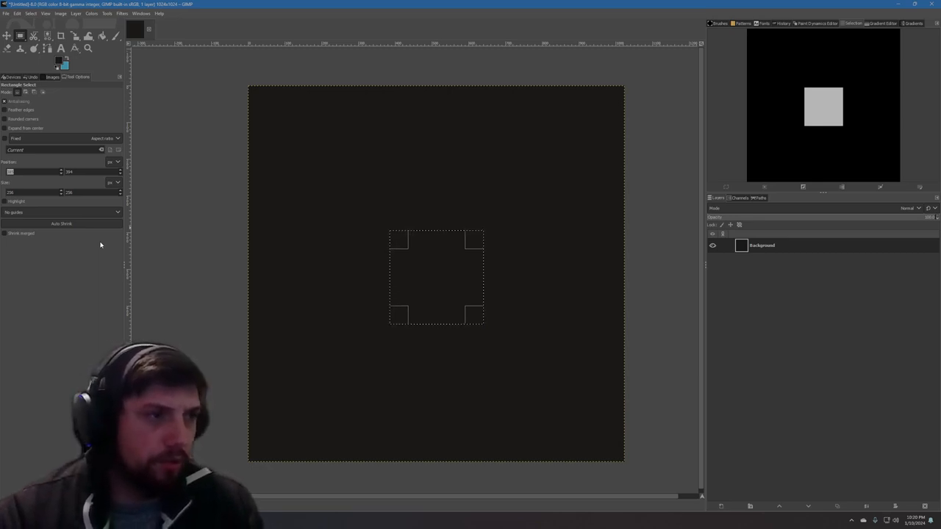
text(128)
key(Return)
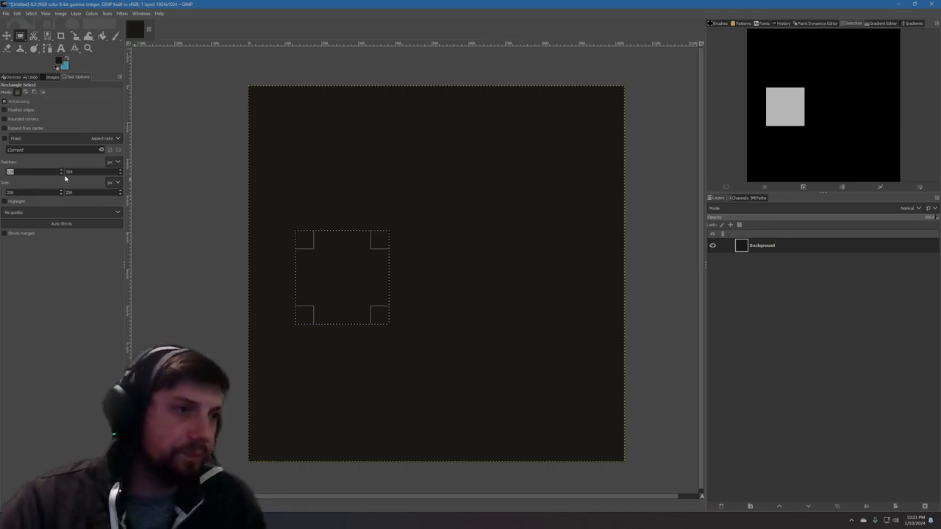
key(Tab)
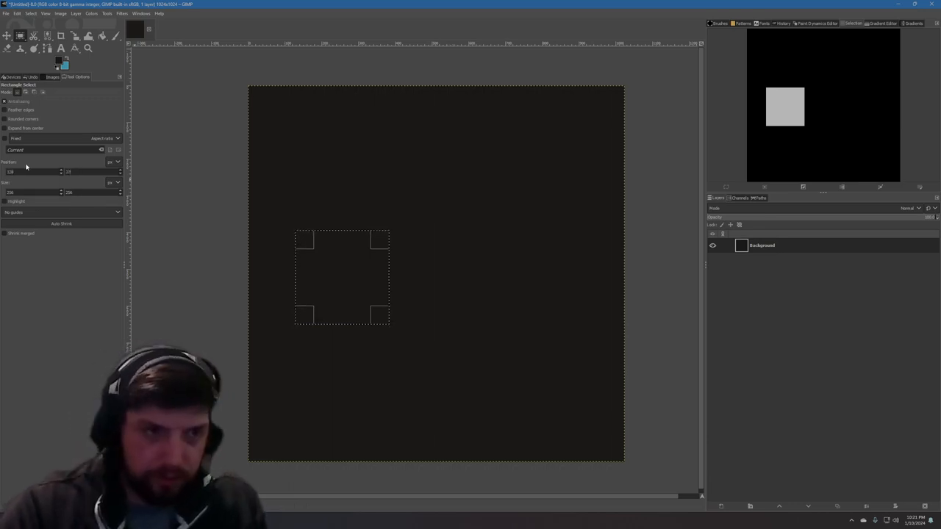
text(128)
key(Return)
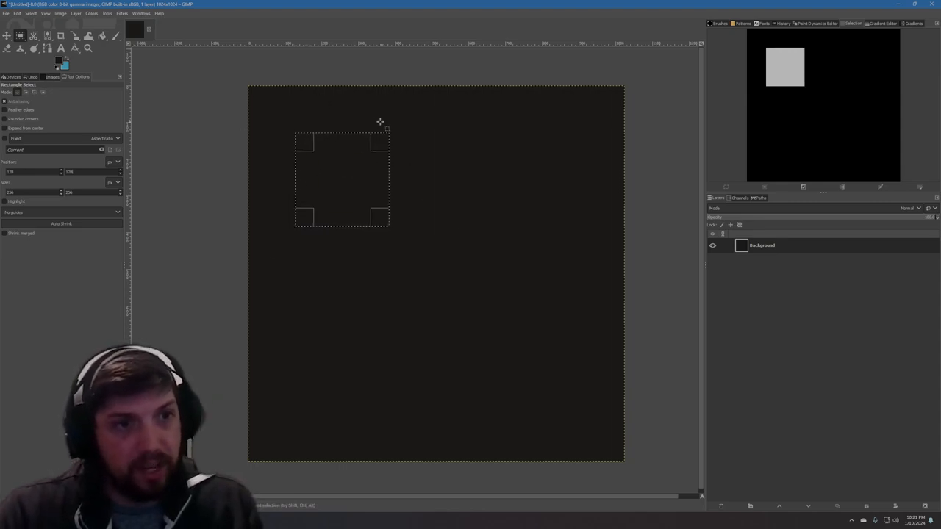
Step: Add a new transparent layer named "Image - Box" above the background
click(721, 506)
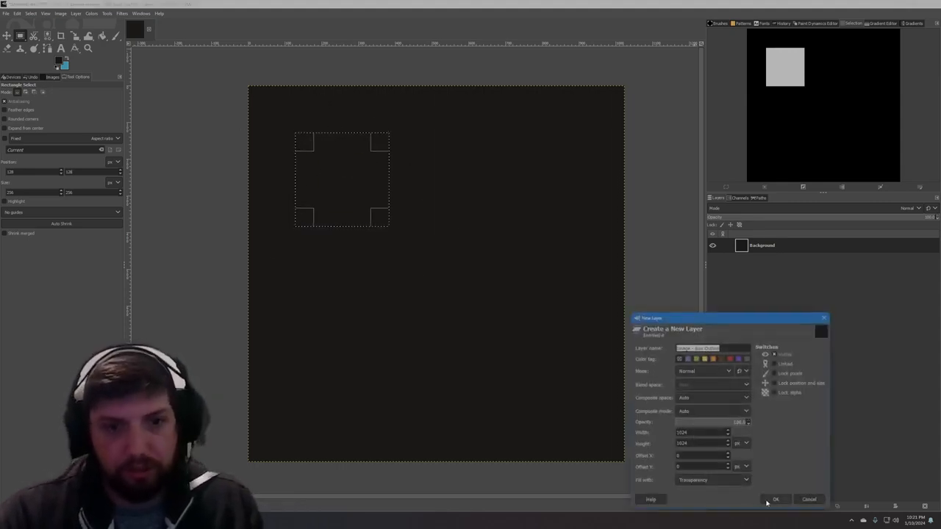
click(730, 347)
key(BackSpace)
key(BackSpace)
key(BackSpace)
key(BackSpace)
key(BackSpace)
key(BackSpace)
key(BackSpace)
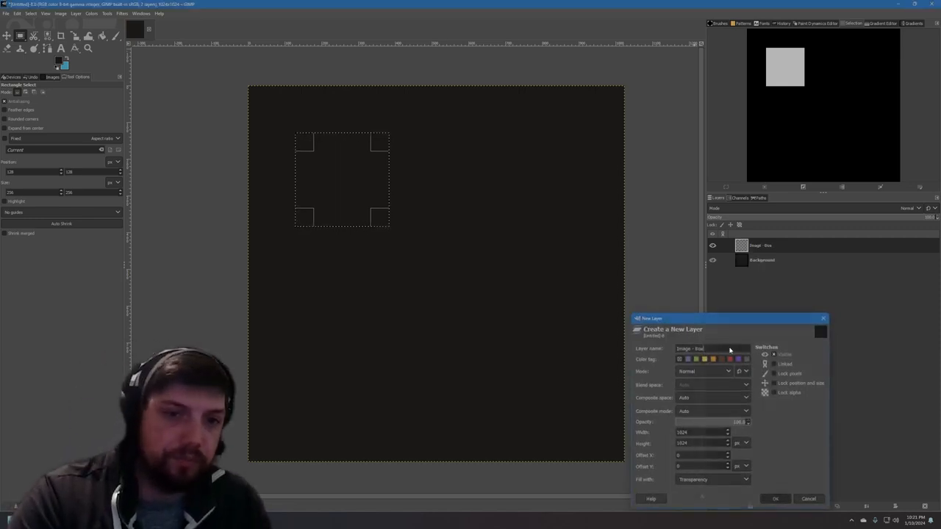
key(Return)
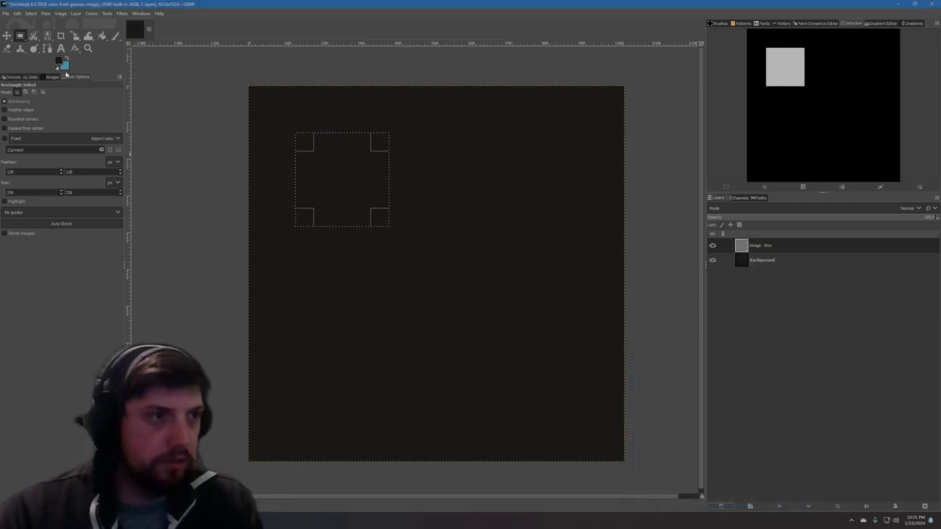
Step: Swap the foreground and background colors and bucket-fill the square selection with blue on the new layer
key(x)
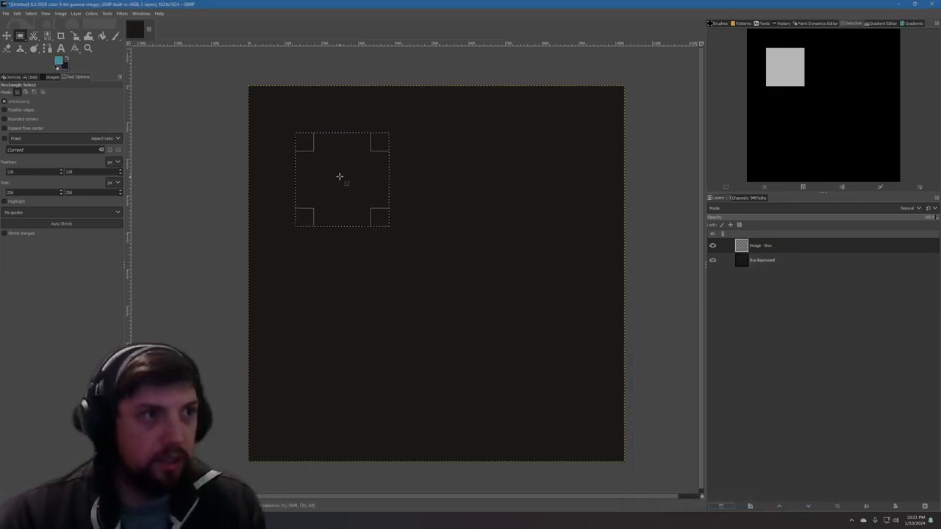
key(shift+b)
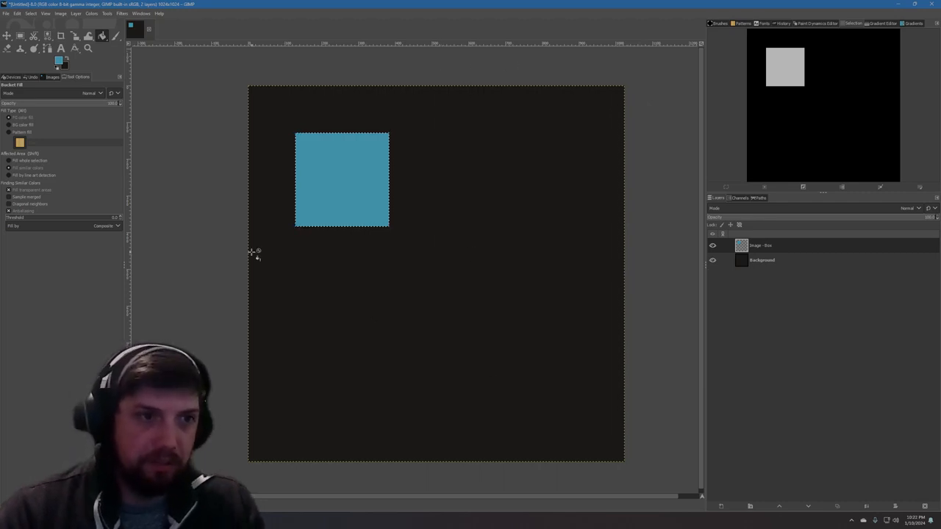
Step: Add a vertical guide at 50% of the image width
click(60, 13)
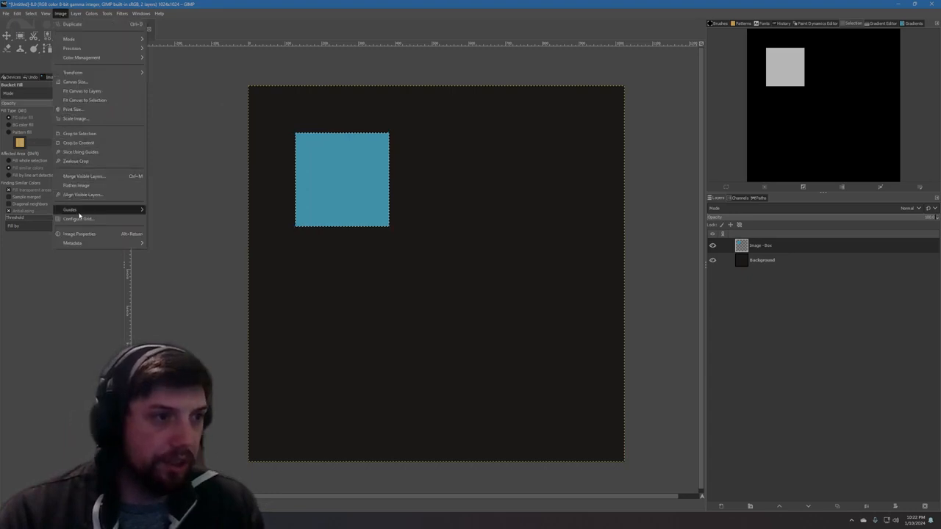
mouse_move(111, 209)
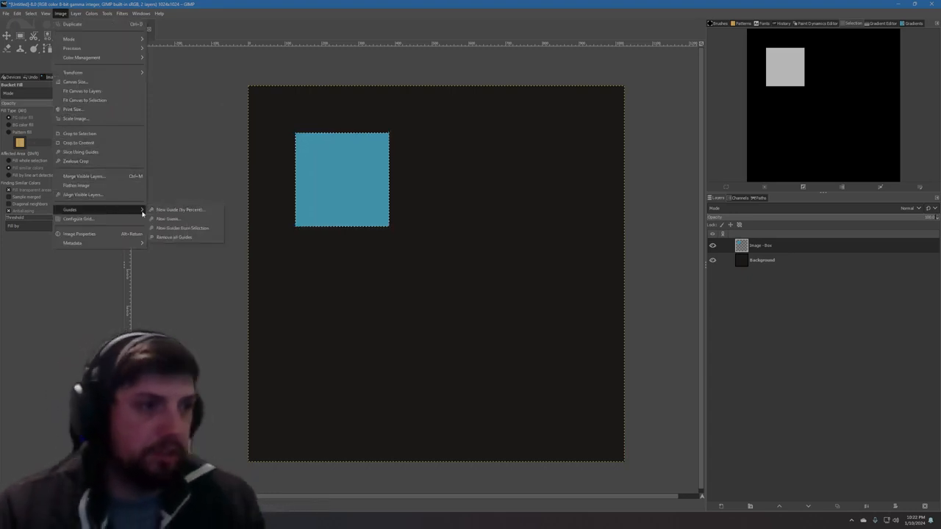
click(163, 209)
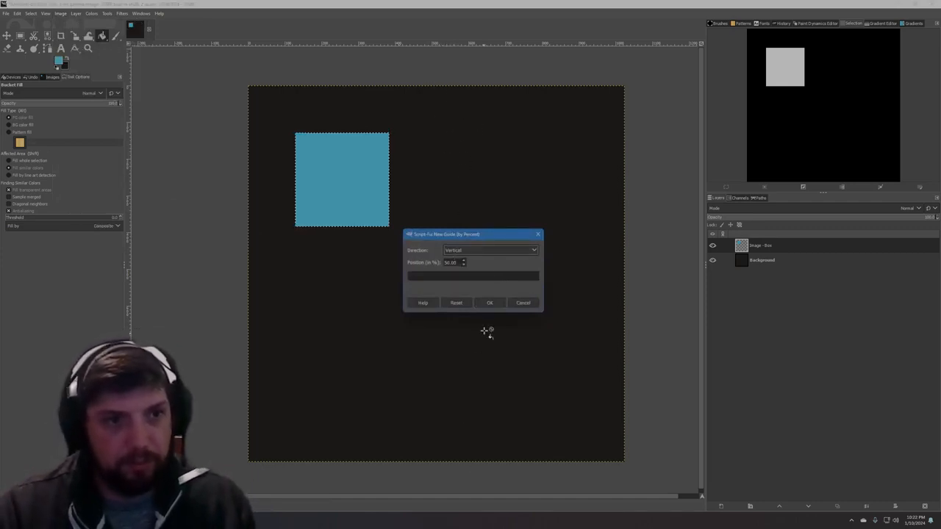
click(490, 304)
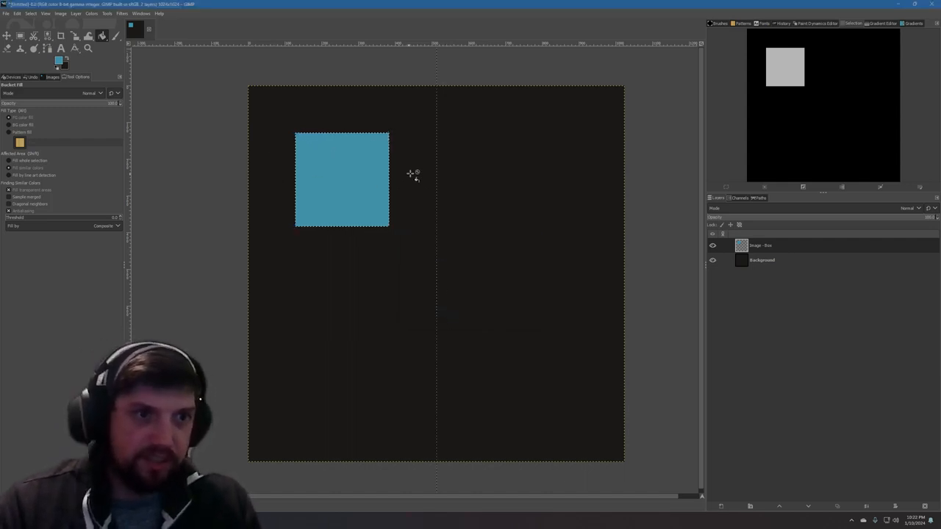
click(60, 13)
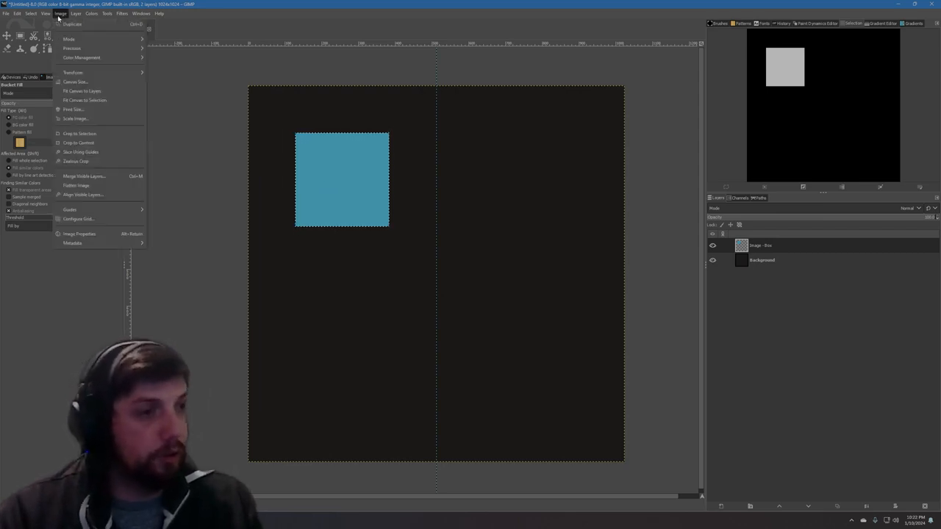
mouse_move(129, 209)
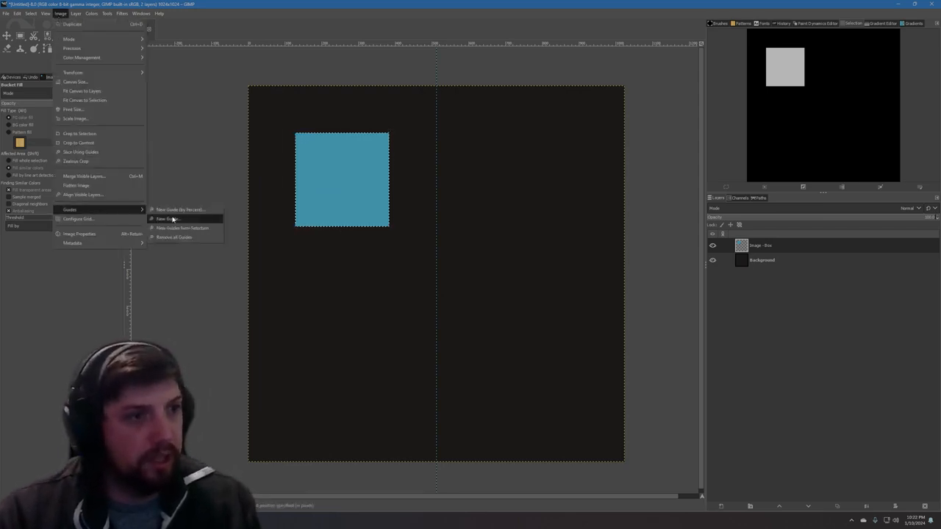
click(184, 209)
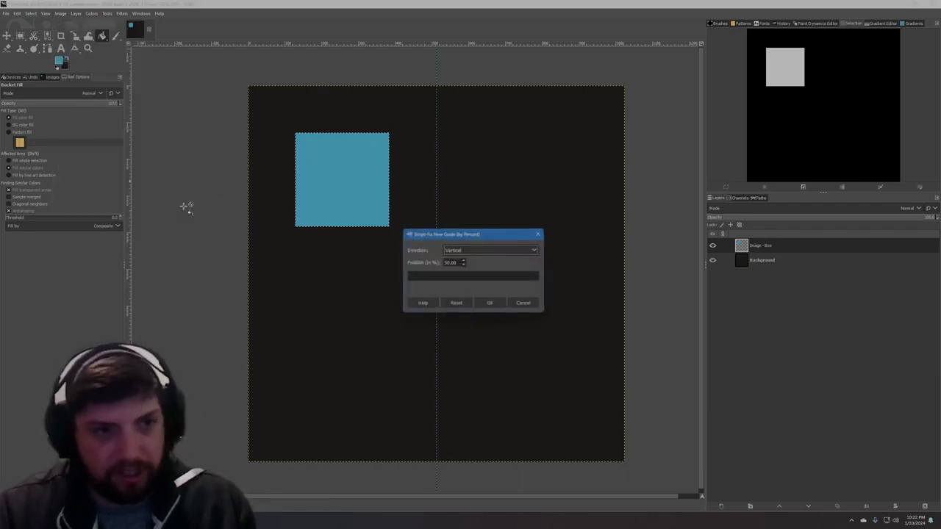
click(523, 303)
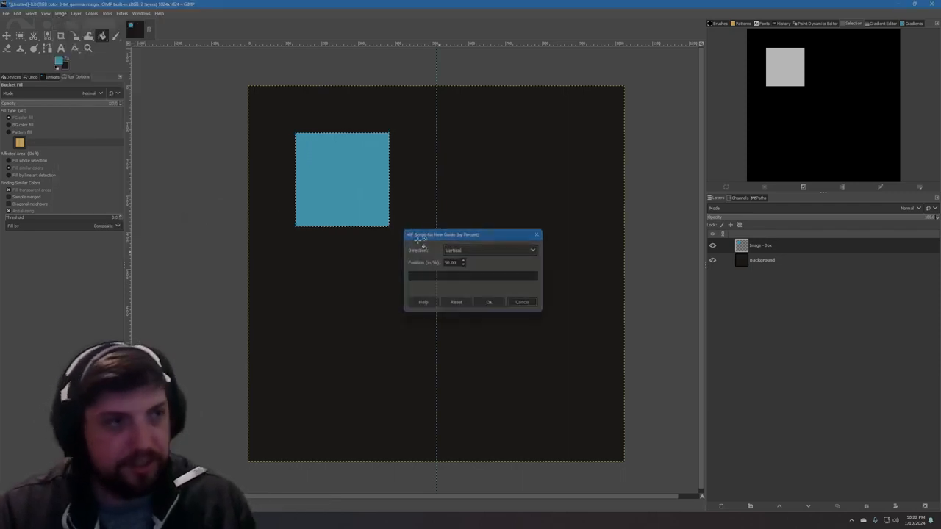
Step: Add a horizontal guide at position 512 px
click(58, 13)
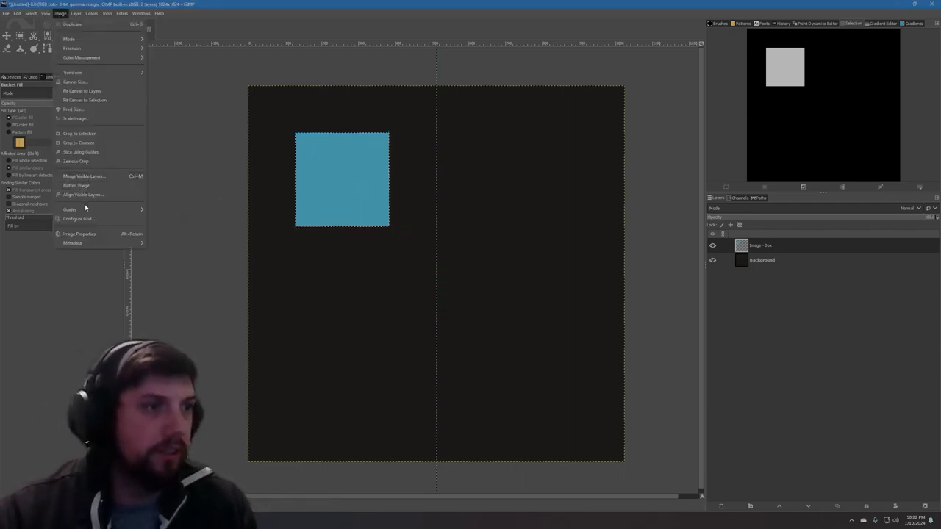
mouse_move(86, 211)
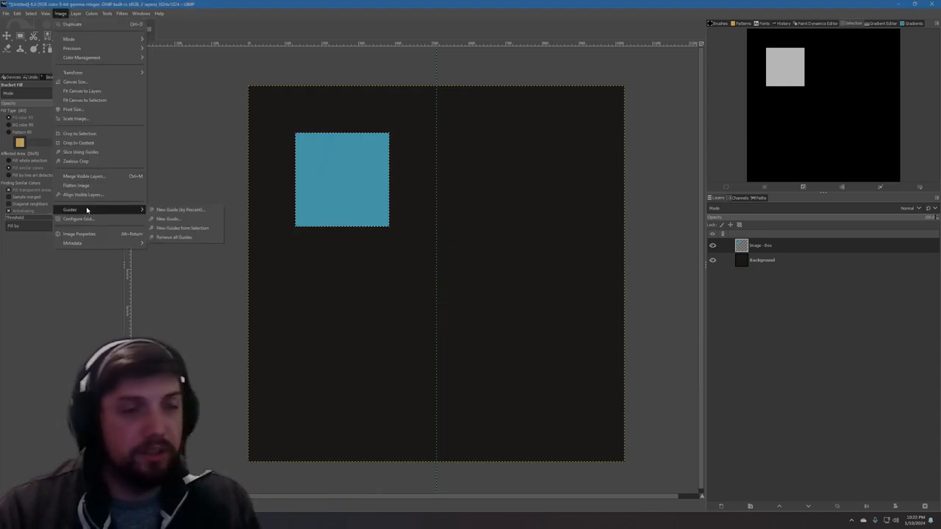
click(166, 219)
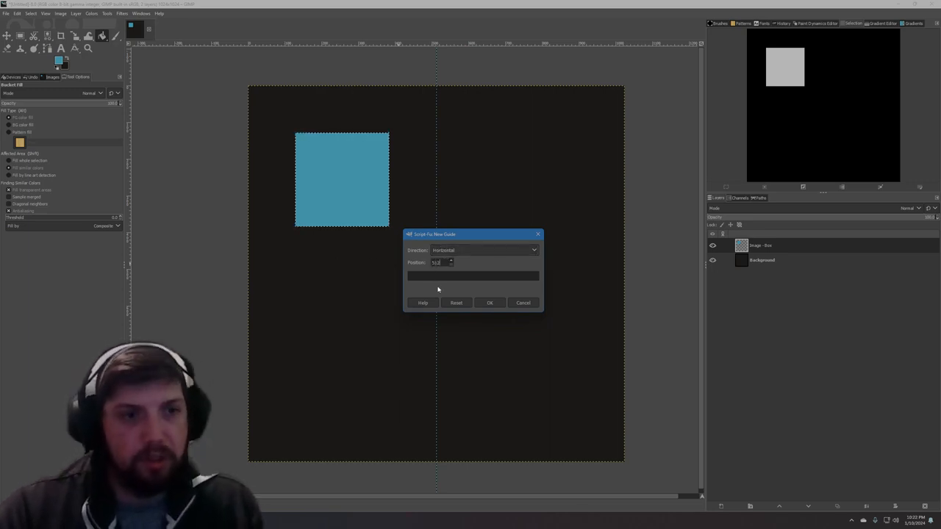
click(489, 302)
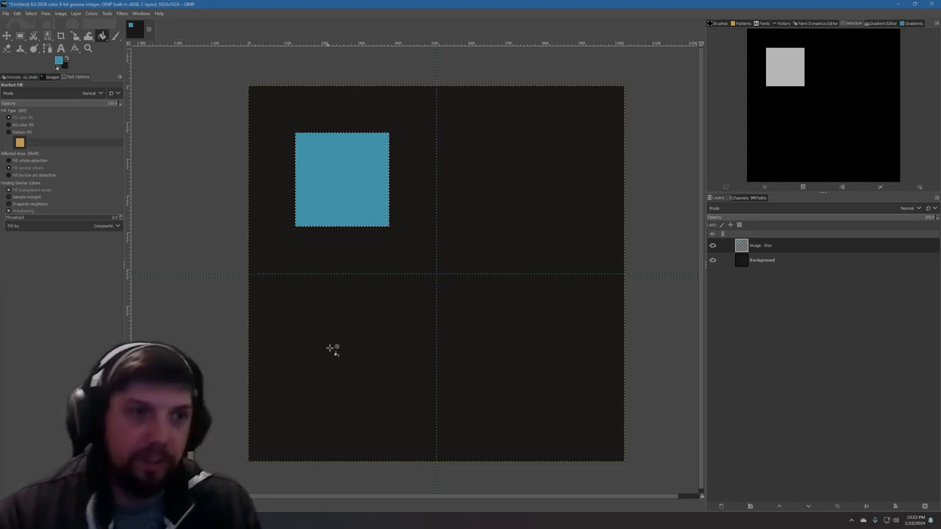
Step: With the Background layer active, draw an elliptical selection about 466 × 801 px across the middle of the canvas
click(812, 260)
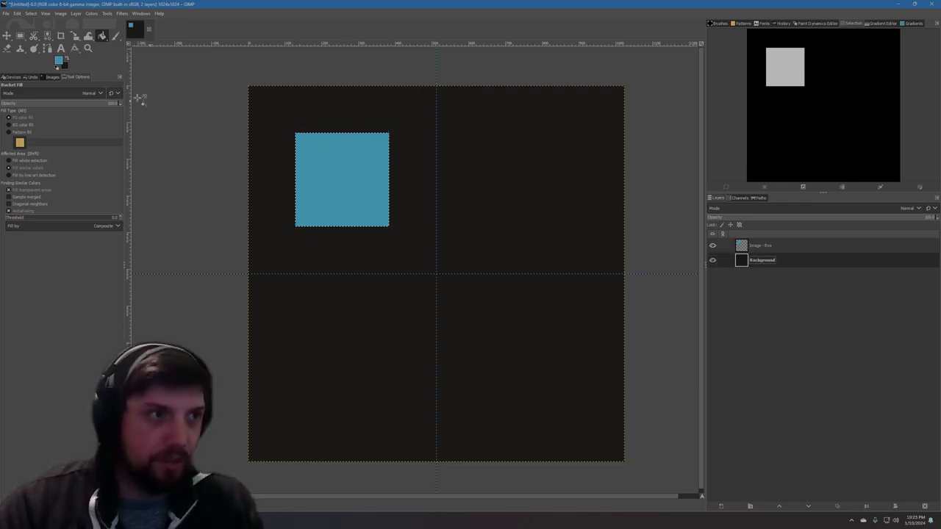
click(20, 36)
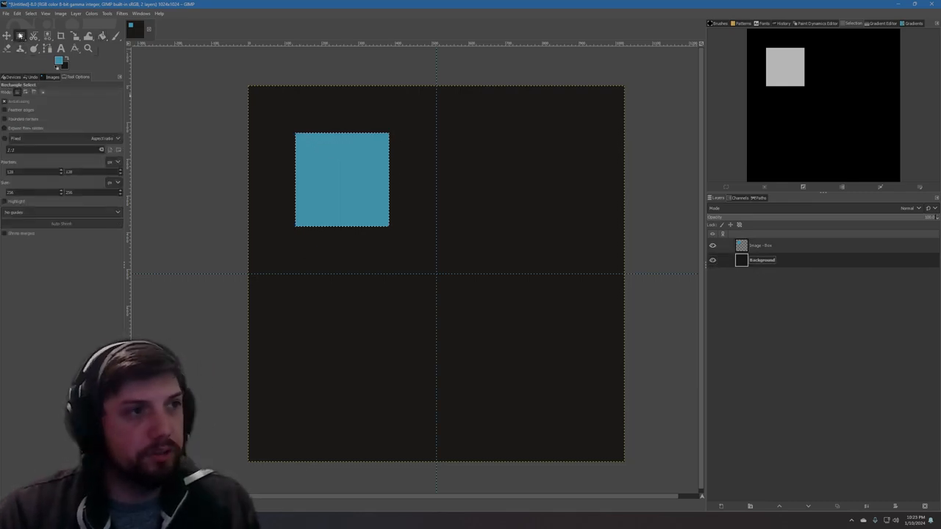
right_click(20, 35)
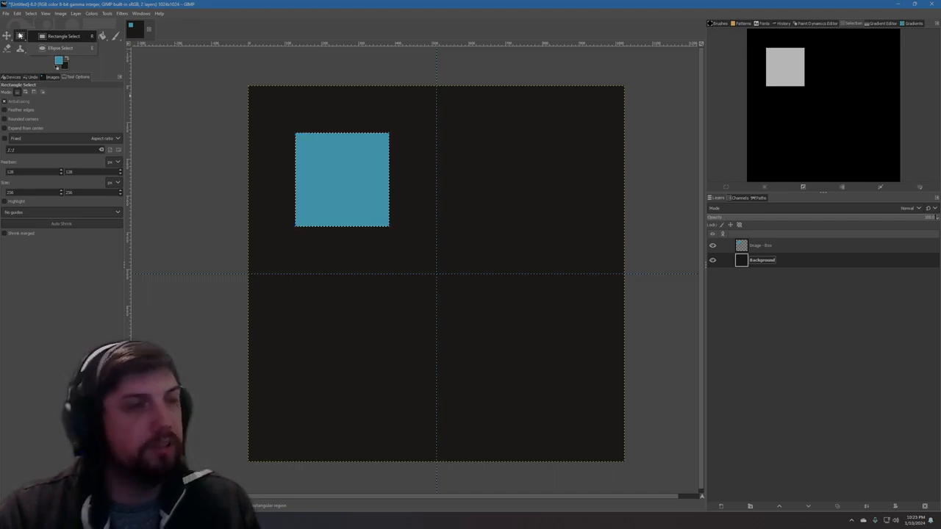
click(60, 47)
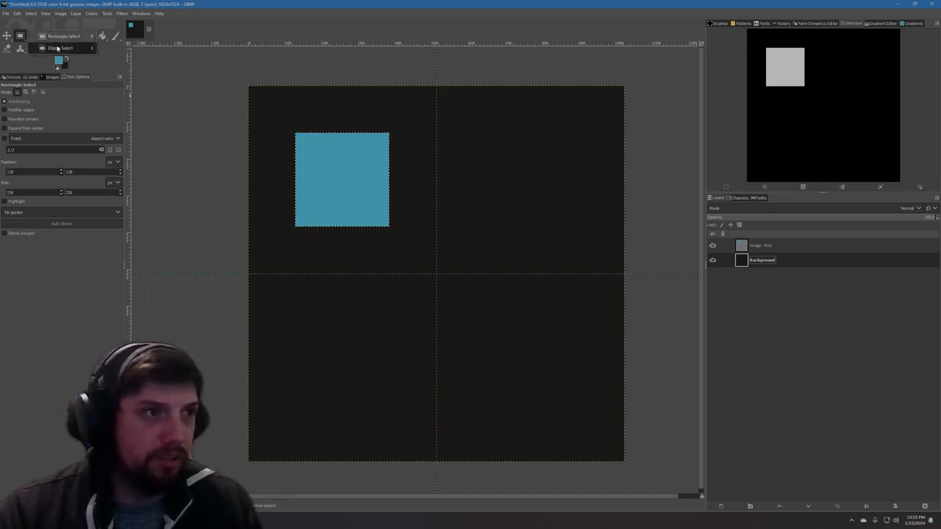
drag(499, 132, 329, 425)
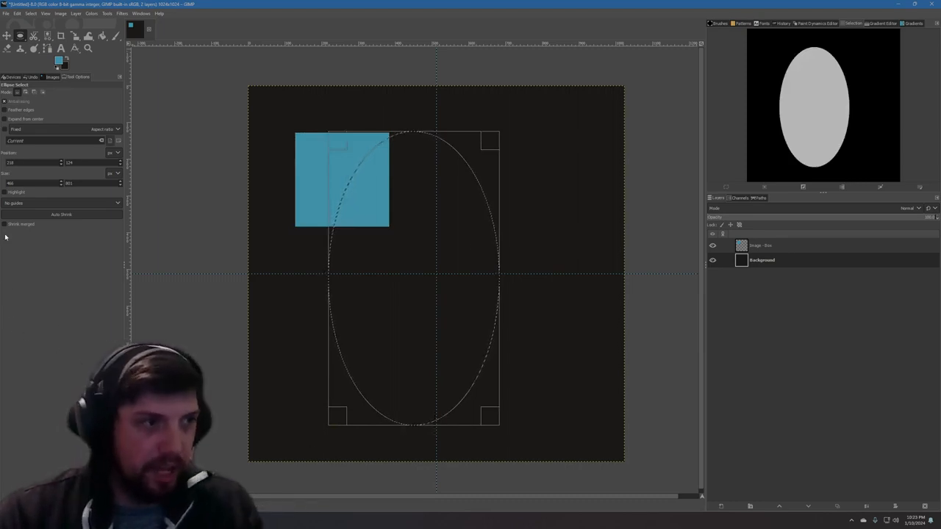
Step: Set the elliptical selection's position to 640 px horizontally (512+128) and 640 px vertically
drag(21, 162, 2, 151)
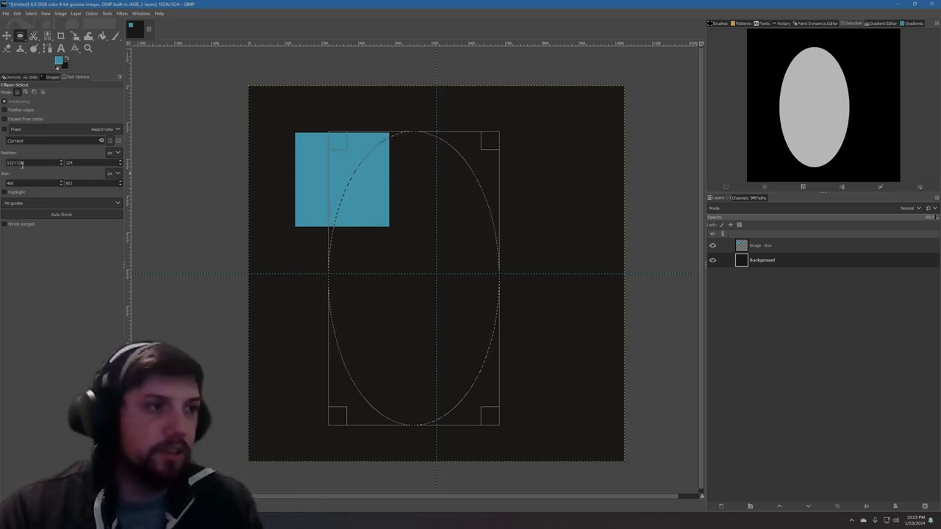
drag(22, 163, 4, 163)
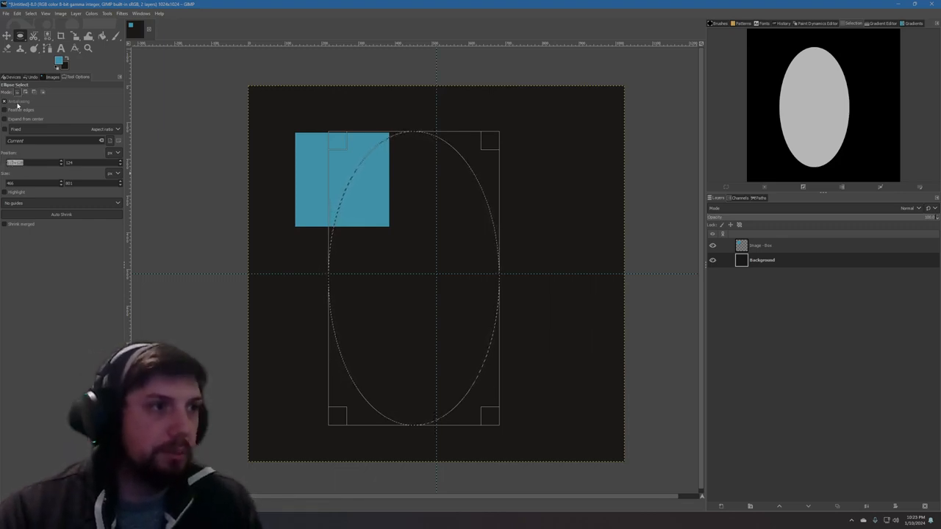
click(28, 163)
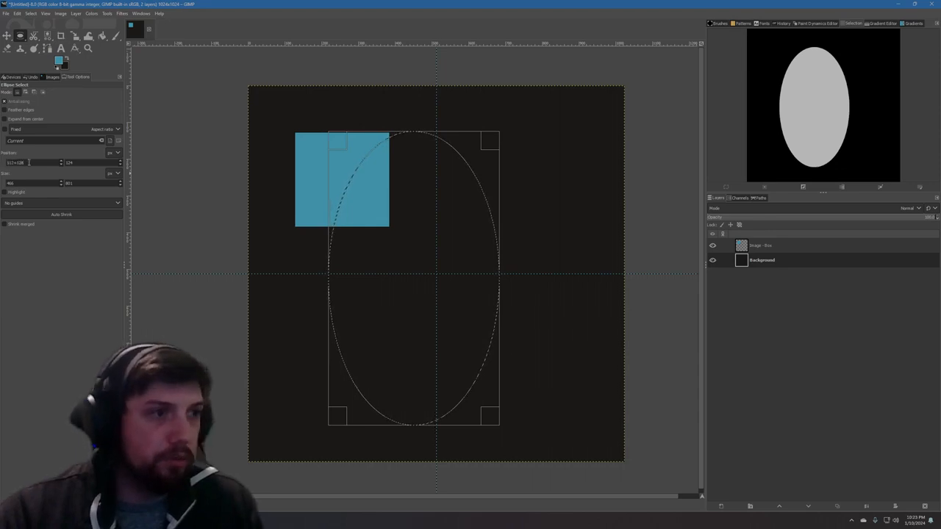
key(Return)
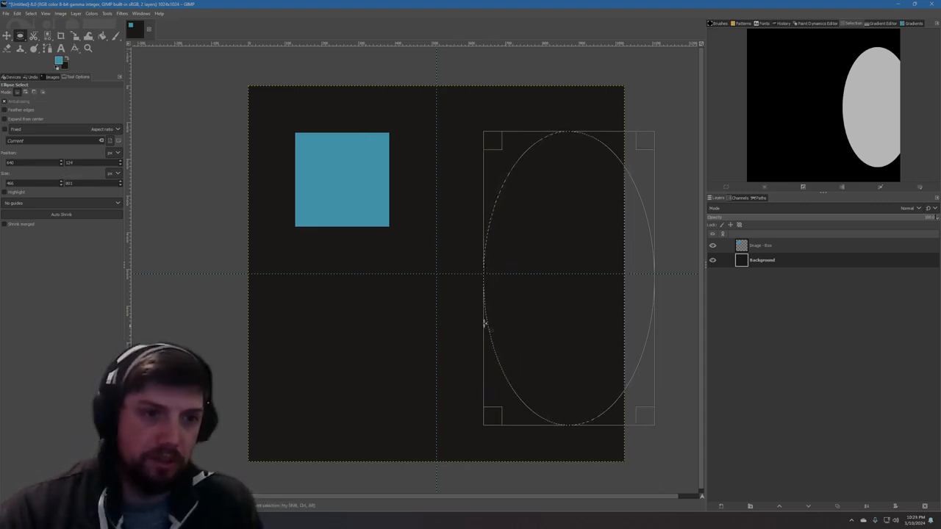
double_click(79, 163)
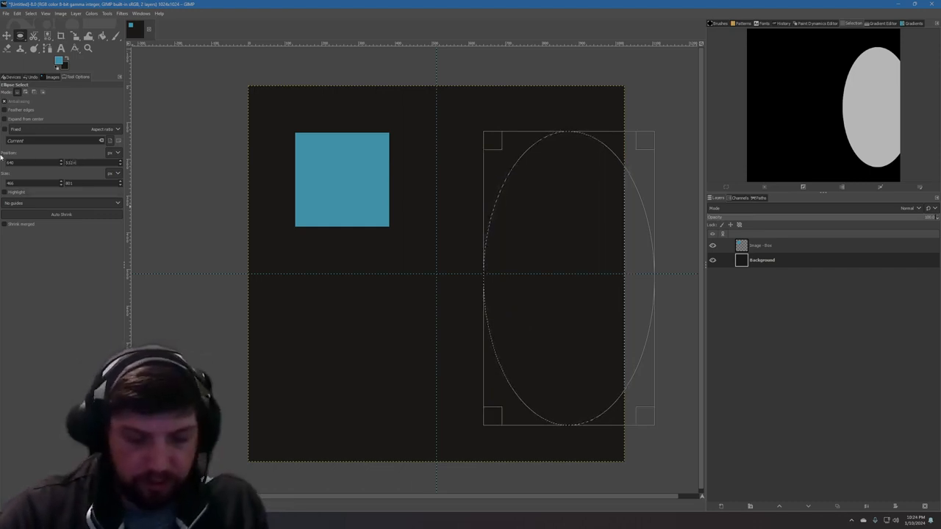
text(640)
key(Return)
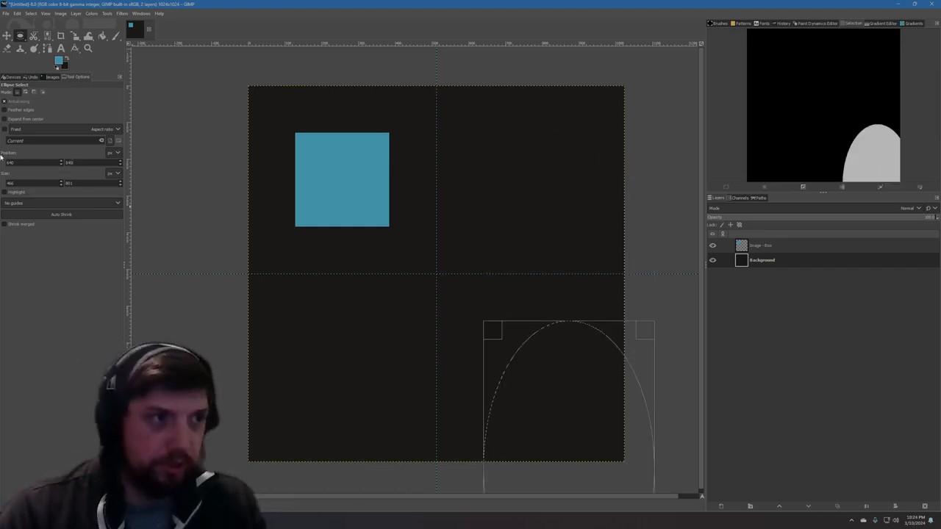
double_click(93, 162)
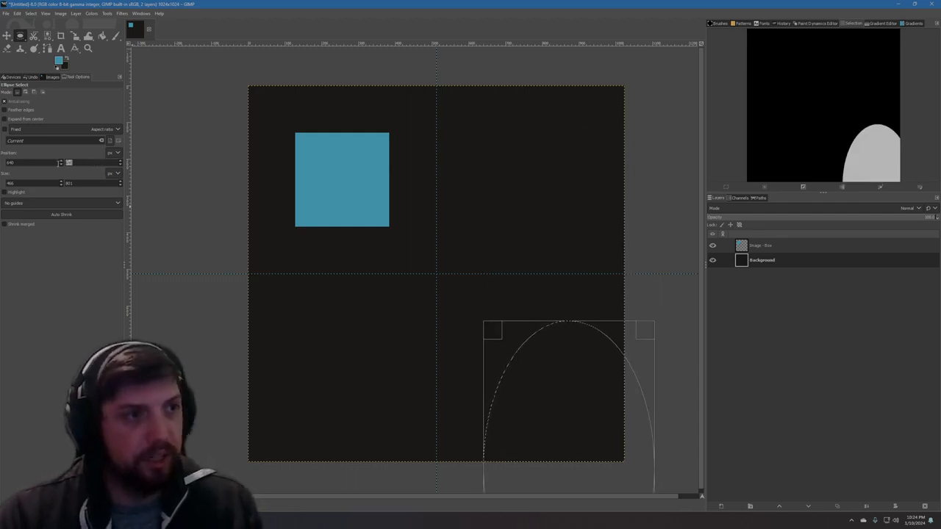
Step: Set the elliptical selection's size to 256 × 256 px
double_click(12, 182)
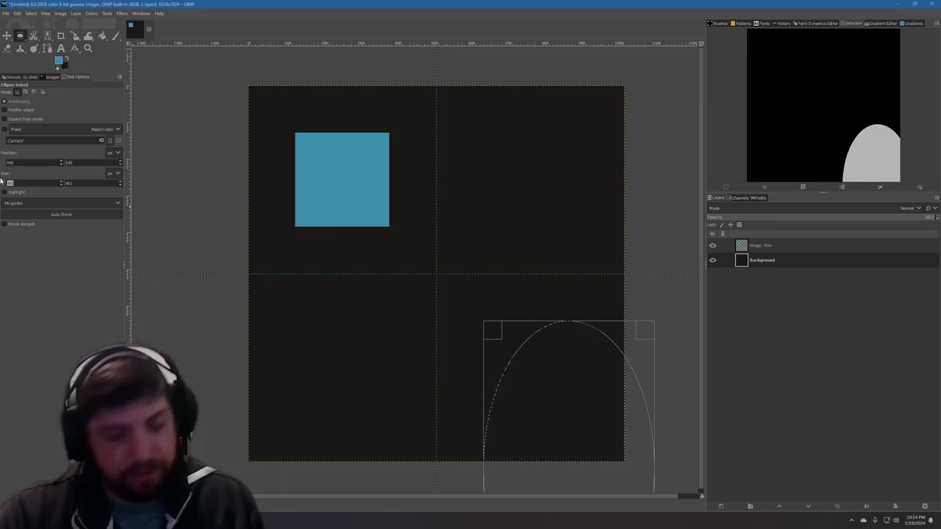
text(256)
key(Tab)
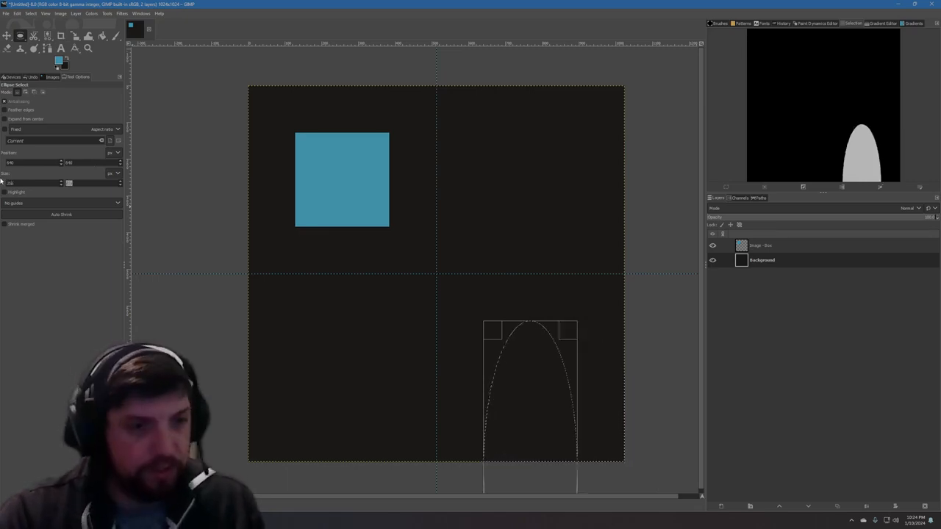
text(256)
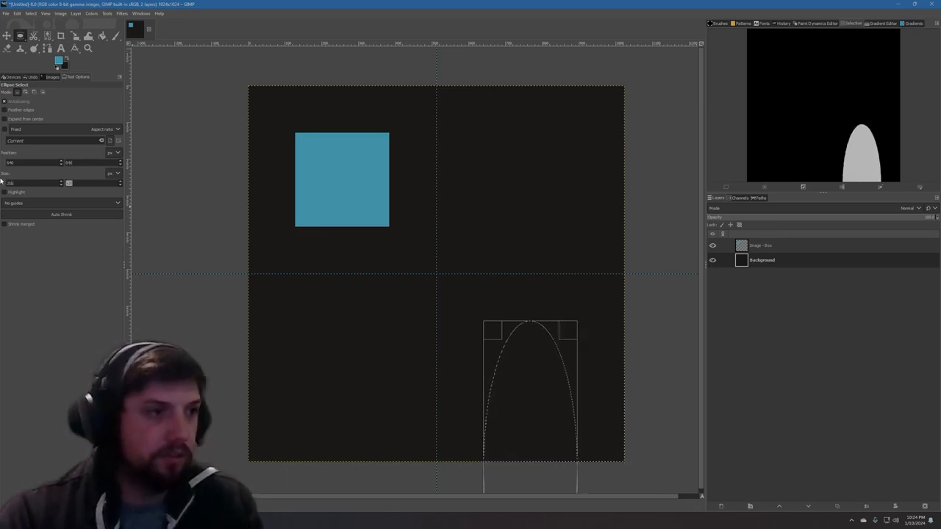
key(Return)
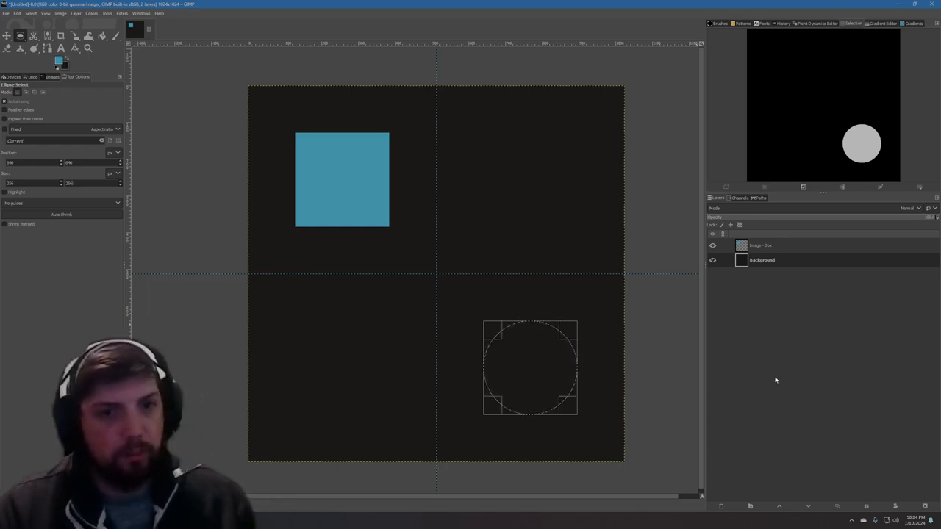
Step: On the box layer, change the foreground color to purple and bucket-fill the circular selection
click(776, 245)
key(shift+b)
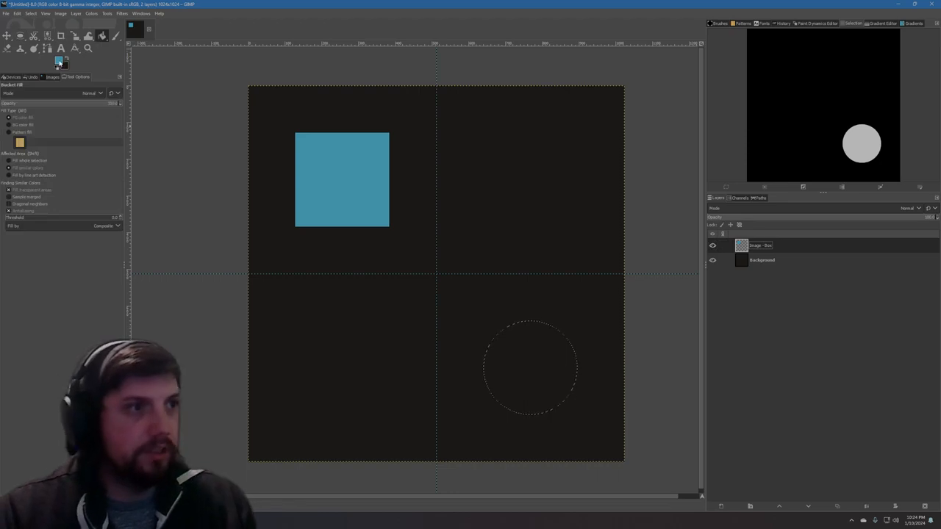
click(59, 59)
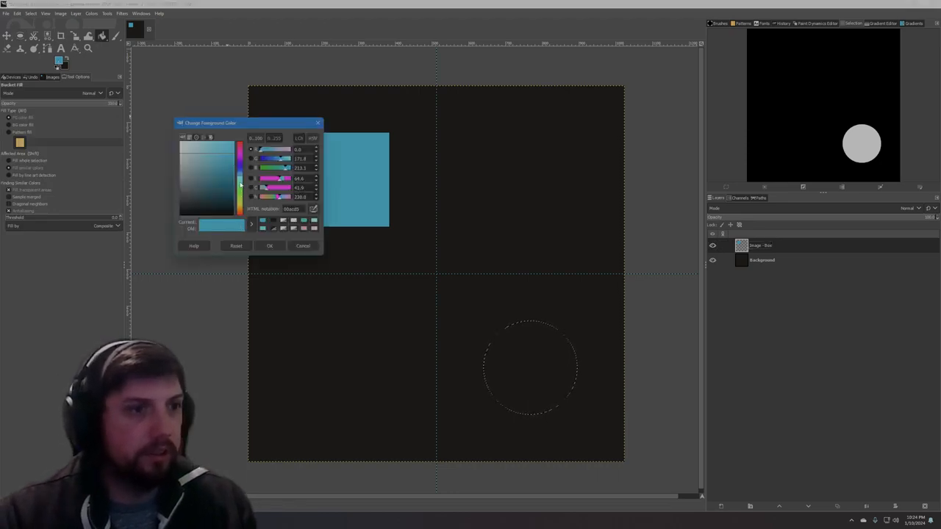
drag(241, 184, 238, 157)
click(271, 247)
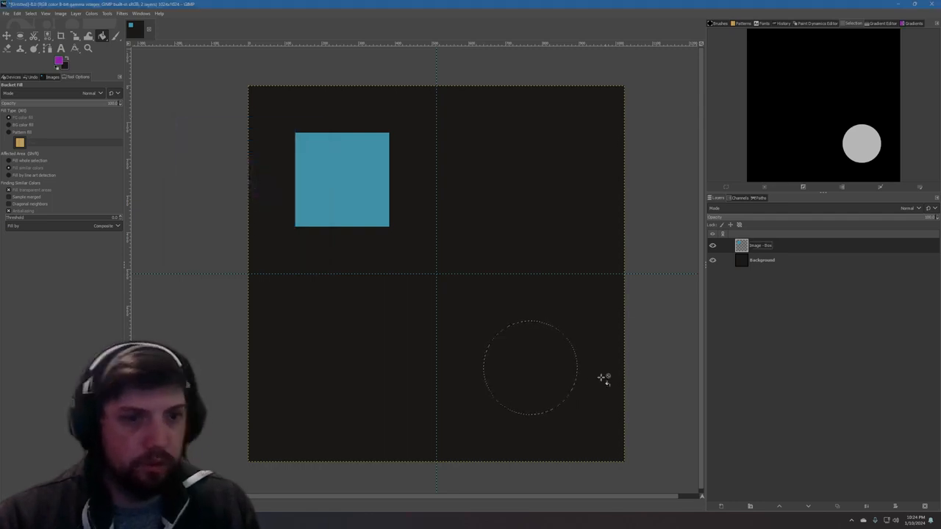
click(542, 368)
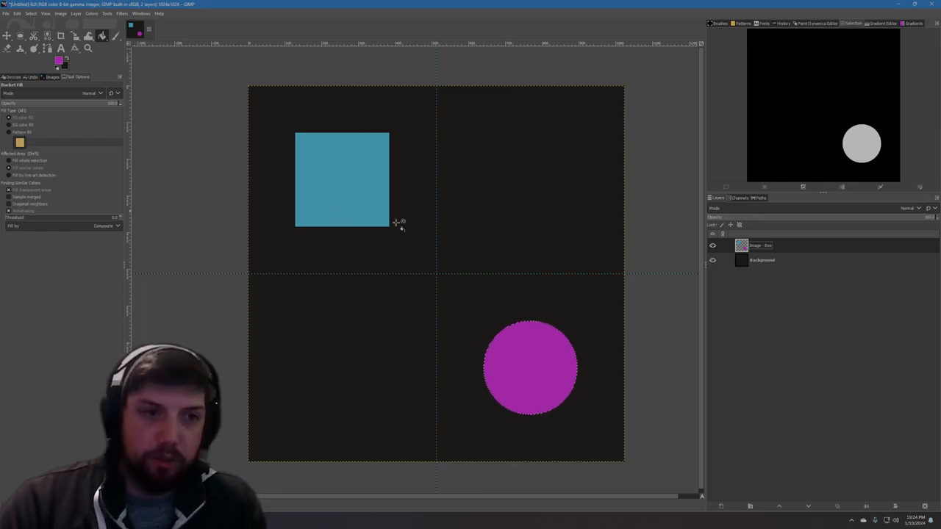
Step: Select both the square and the circle from the box layer's alpha
click(772, 260)
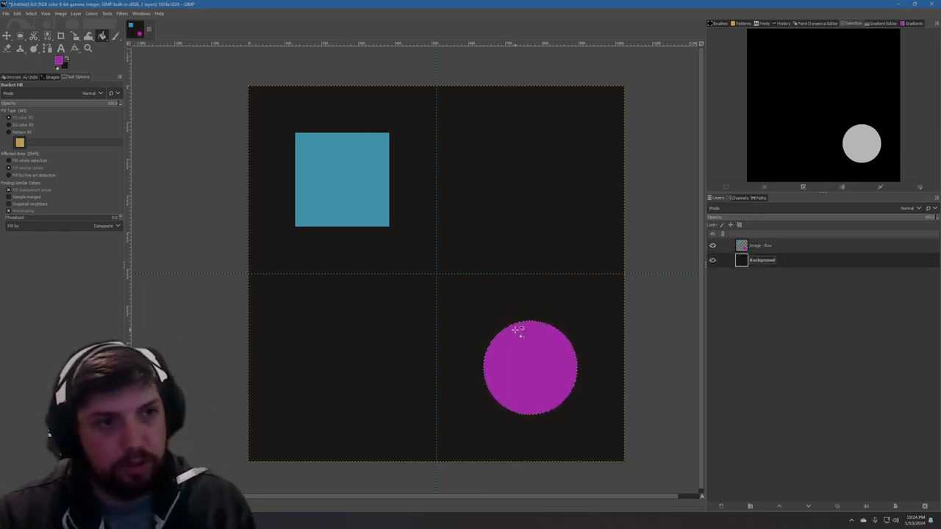
right_click(770, 246)
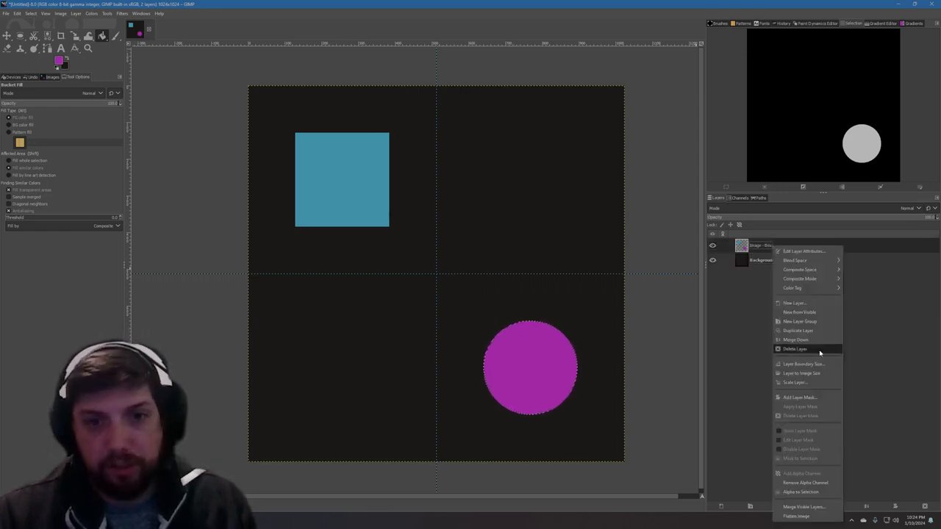
click(810, 493)
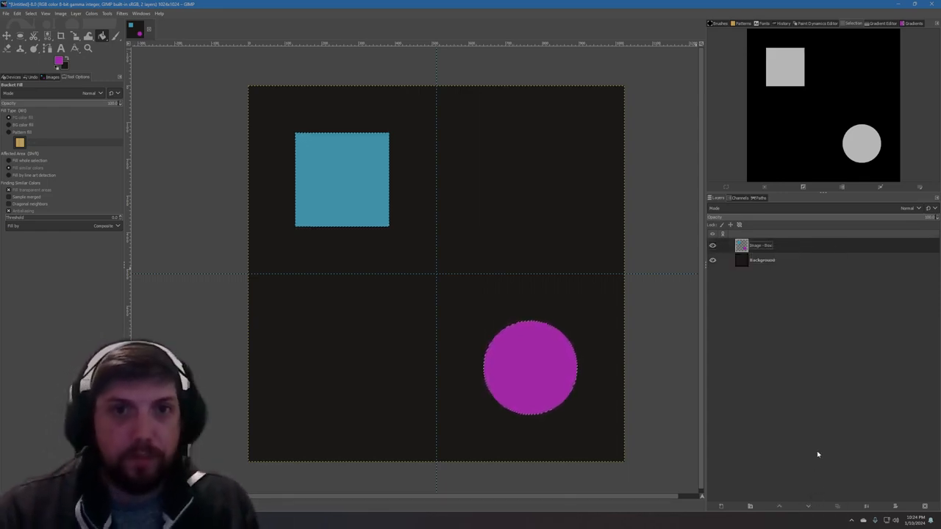
click(30, 13)
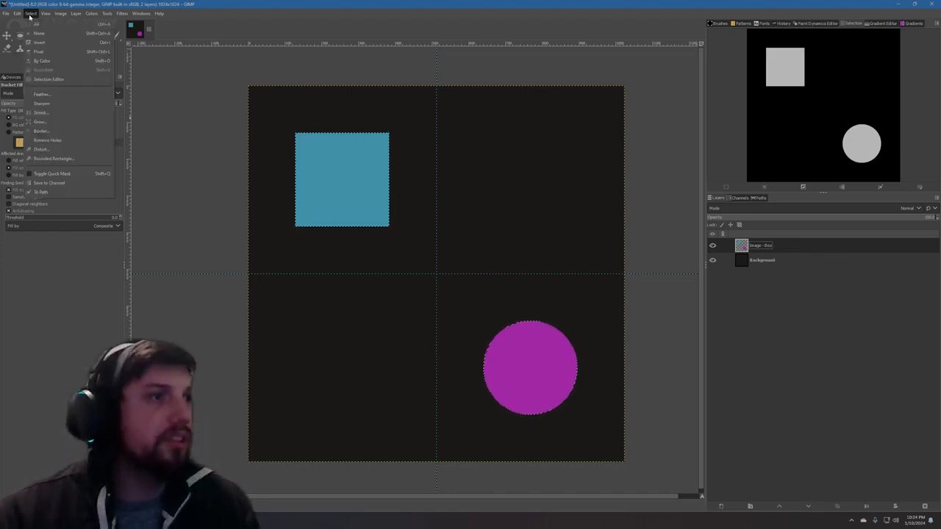
click(39, 121)
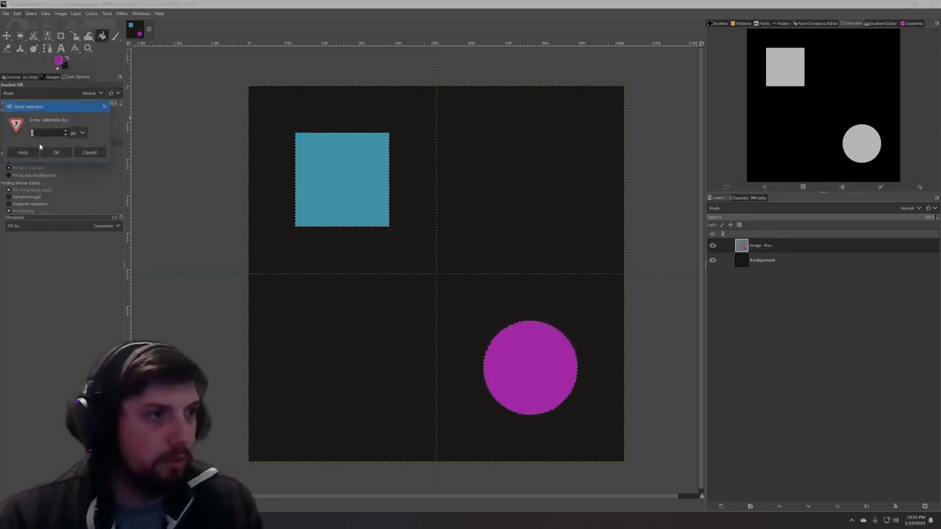
click(56, 152)
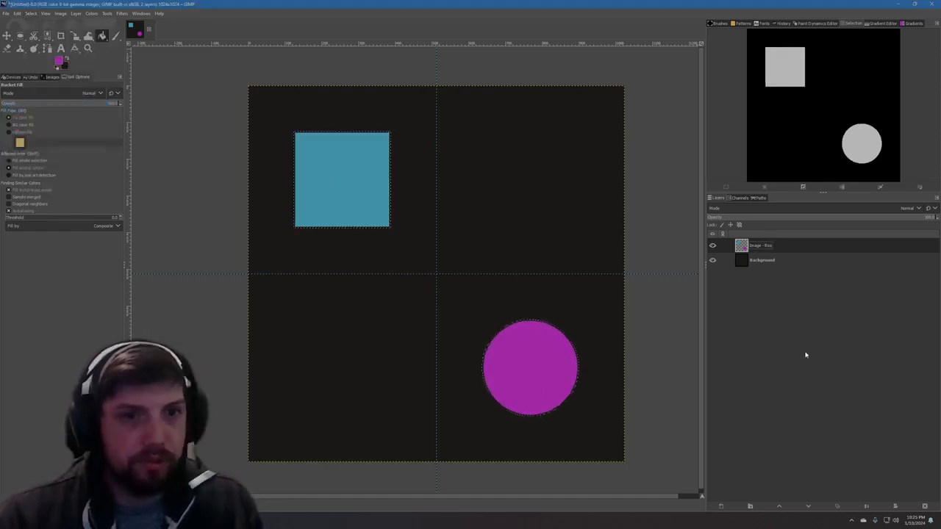
key(ctrl+z)
Step: Grow the selection a few pixels outward around the square and the circle
click(31, 13)
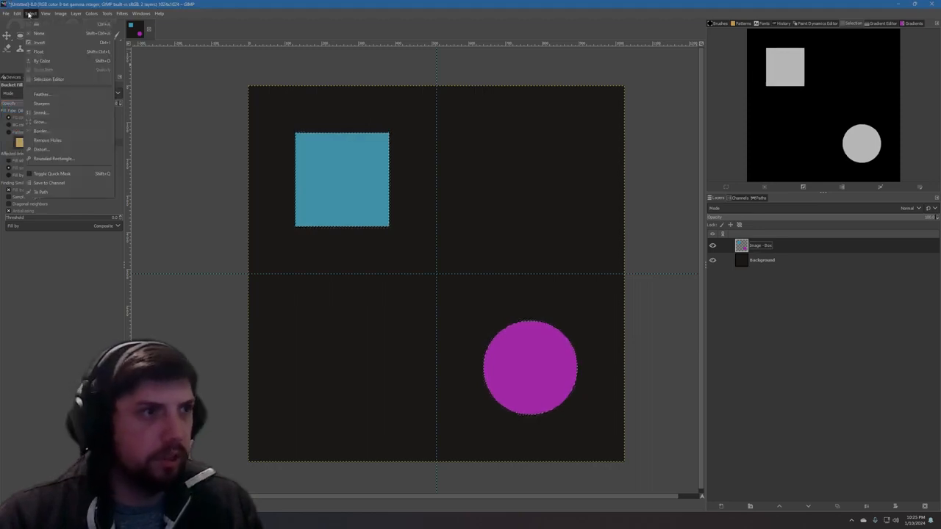
click(53, 123)
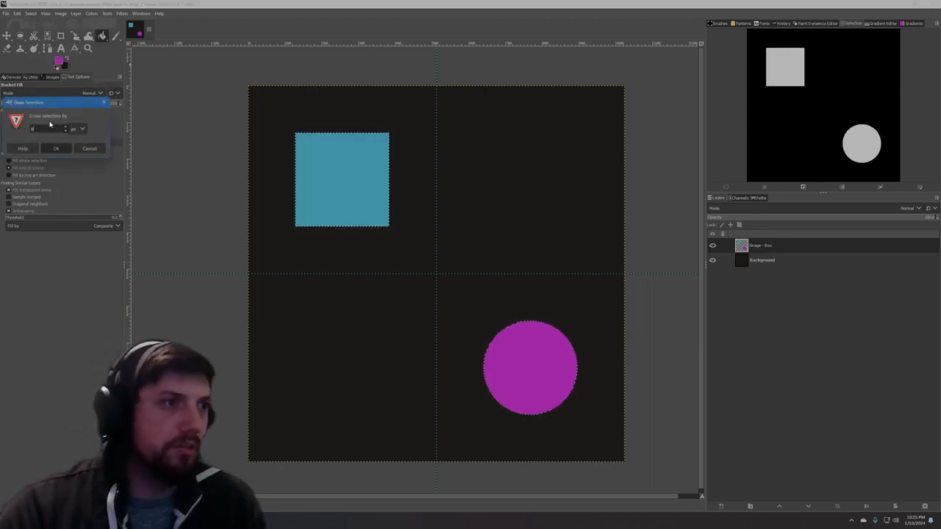
key(Return)
Step: Change the foreground color to white
click(63, 65)
drag(193, 153, 149, 134)
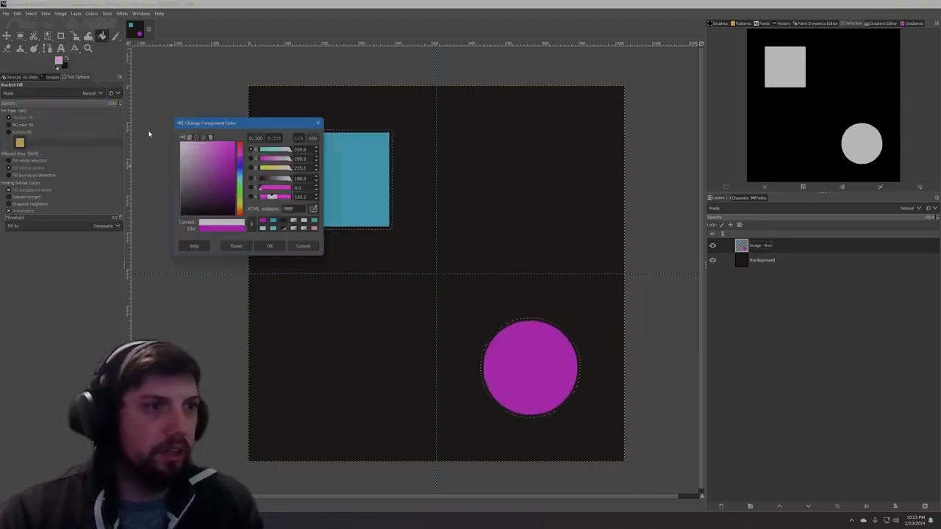
click(269, 245)
Step: Create a transparent layer named "Image - Shapes Outline" and move it directly beneath the layer holding the shapes
click(721, 507)
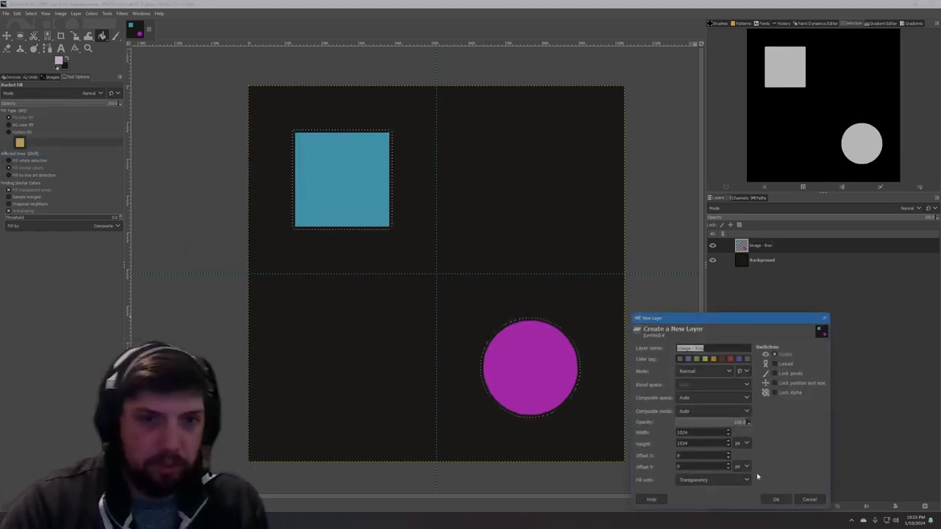
key(Right)
key(BackSpace)
key(BackSpace)
key(BackSpace)
text(Shap)
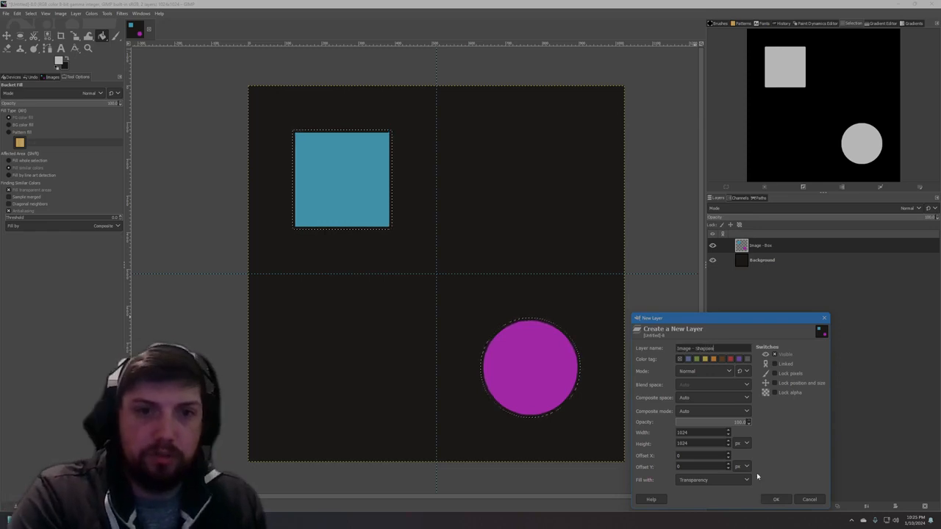
text(e)
text(s Outlin)
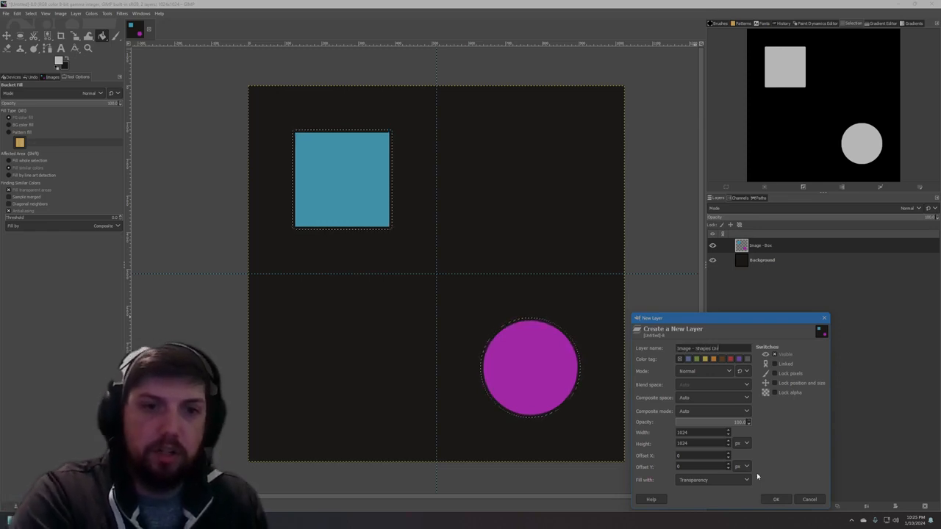
text(e)
key(Return)
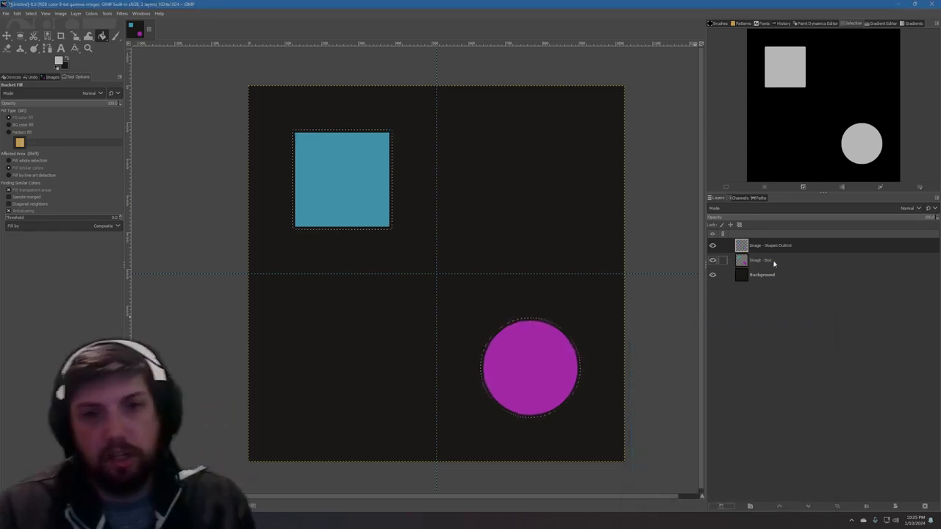
drag(772, 247, 773, 268)
Step: Rename the layer holding the square and circle to "Image - Shapes"
click(770, 251)
double_click(769, 250)
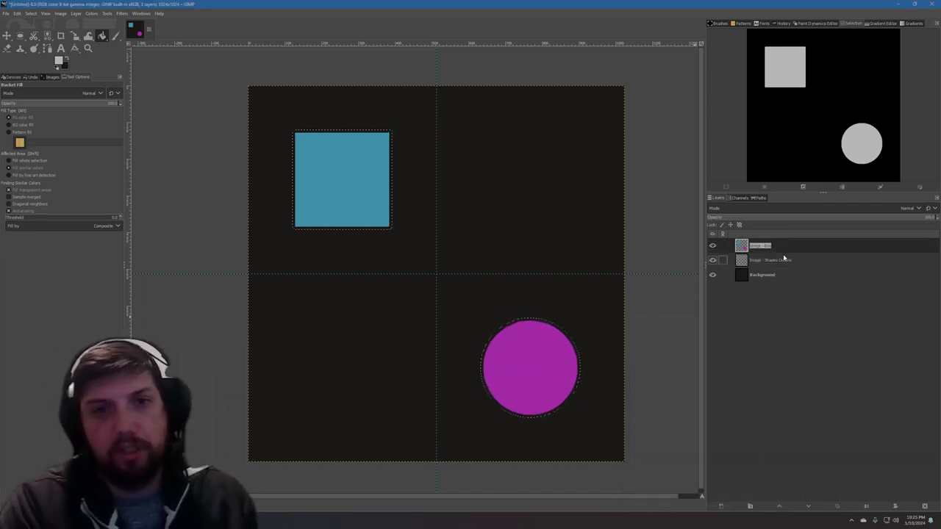
key(Right)
key(BackSpace)
key(BackSpace)
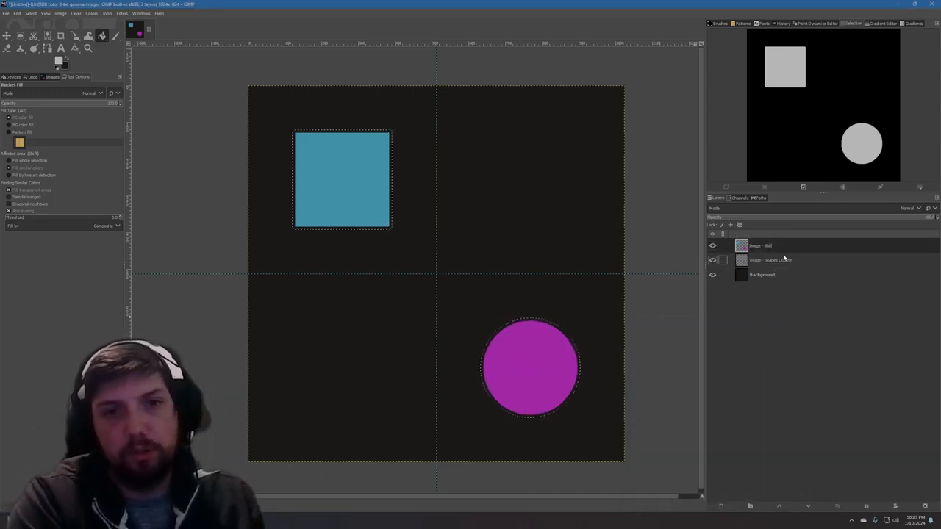
key(Return)
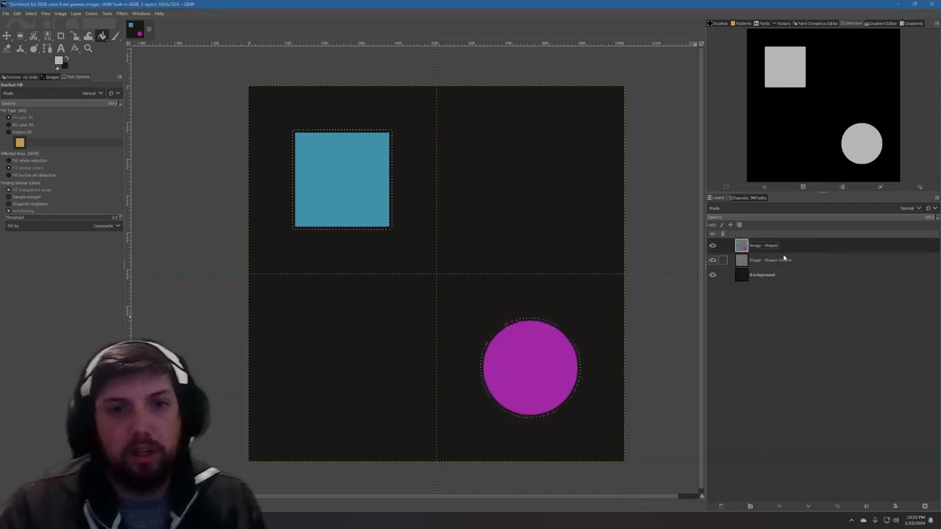
Step: Bucket-fill the grown selection with white on the Image - Shapes Outline layer
click(798, 264)
click(330, 185)
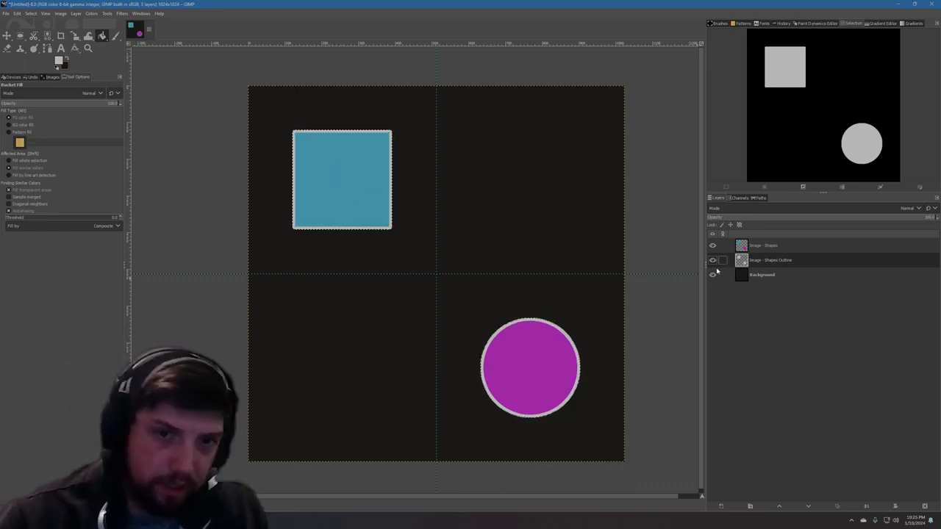
Step: Switch to the Move tool and make the Background layer active
click(758, 250)
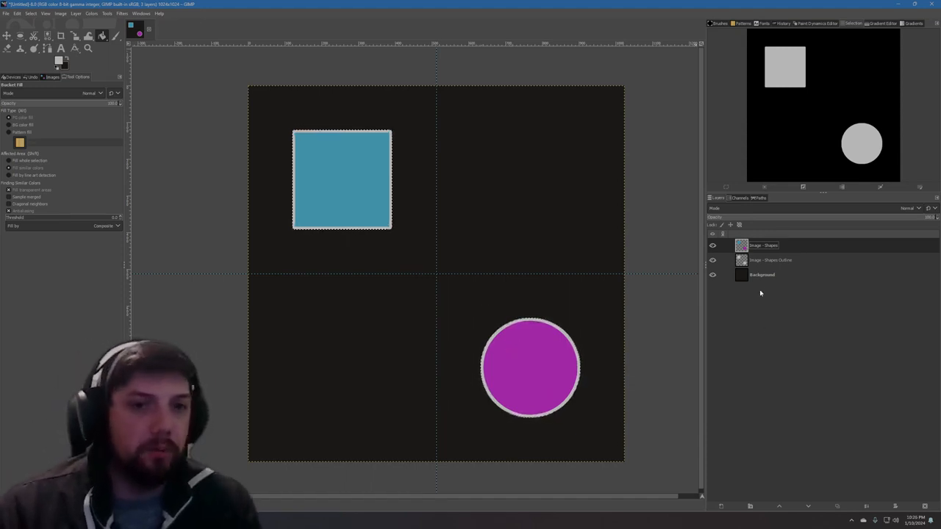
click(757, 275)
click(744, 260)
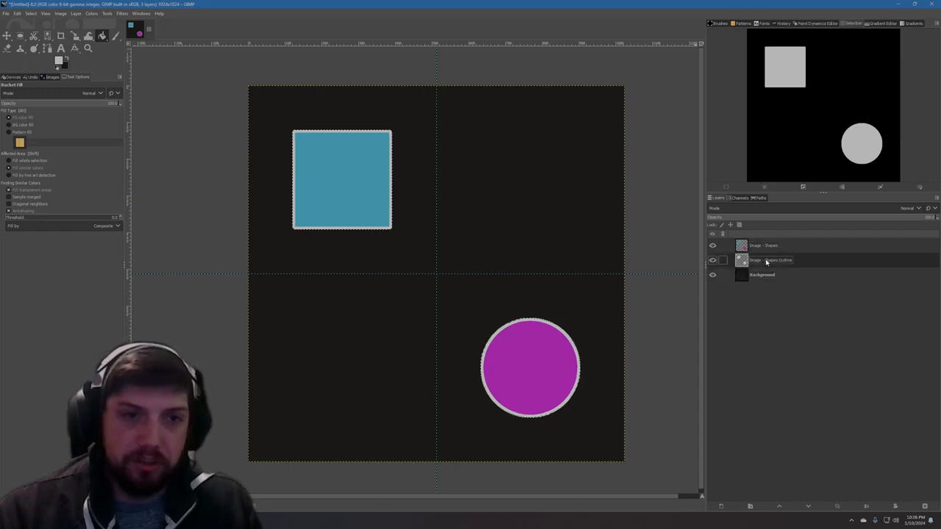
click(7, 37)
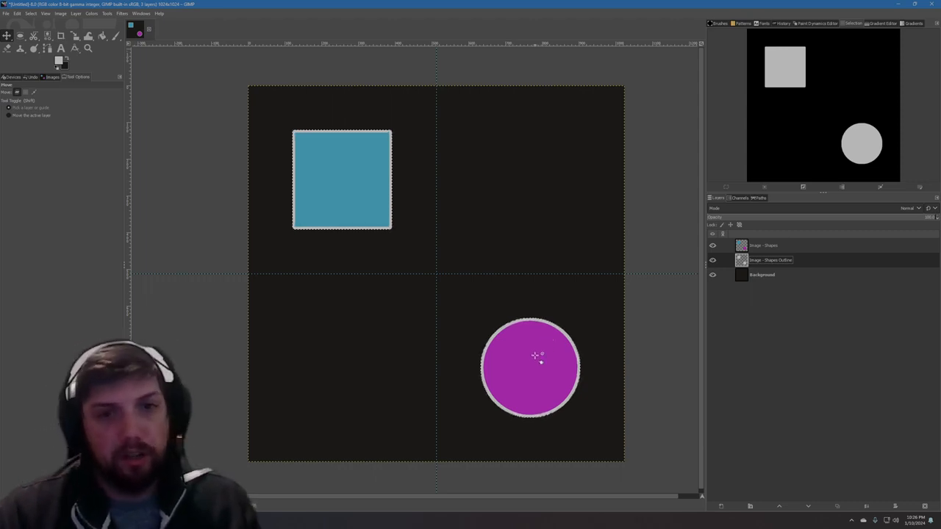
click(762, 277)
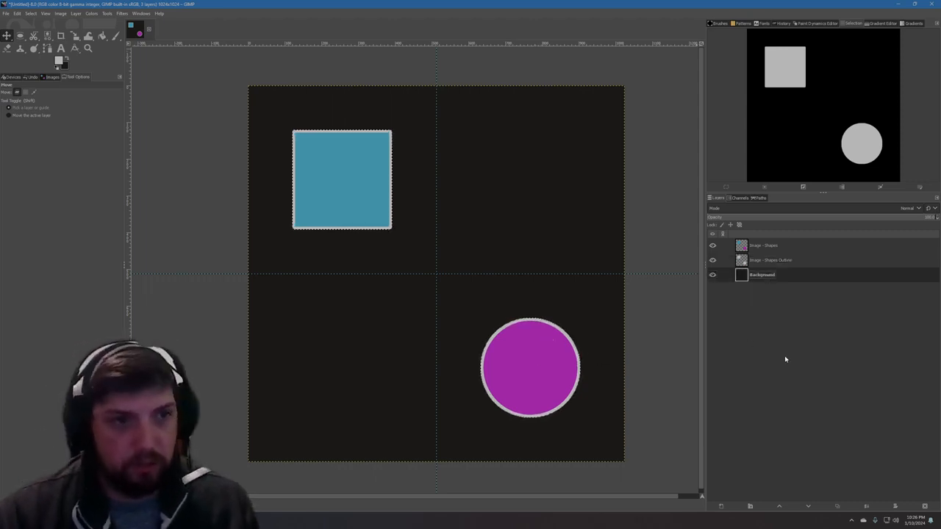